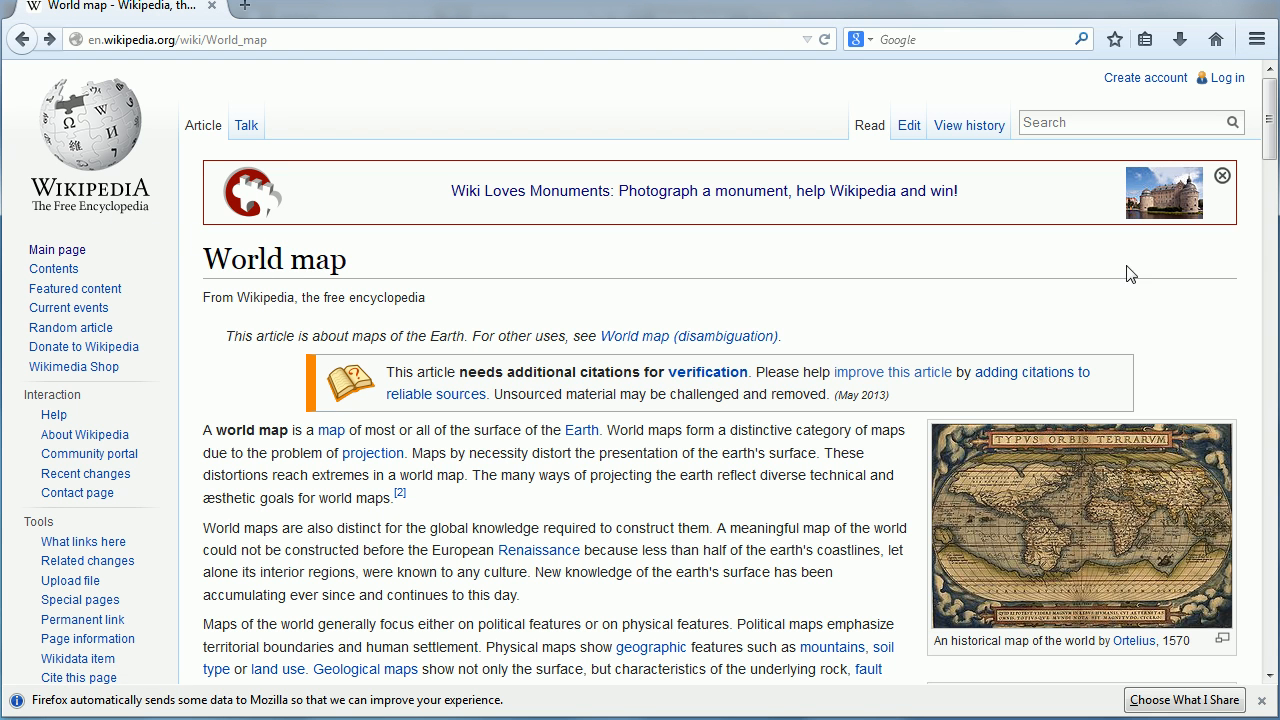
# Open the climate-classification world map image from the Thematic maps gallery of the World map article.
pyautogui.scroll(-2, 1270, 138)
pyautogui.moveTo(1270, 138); pyautogui.dragTo(1264, 340)
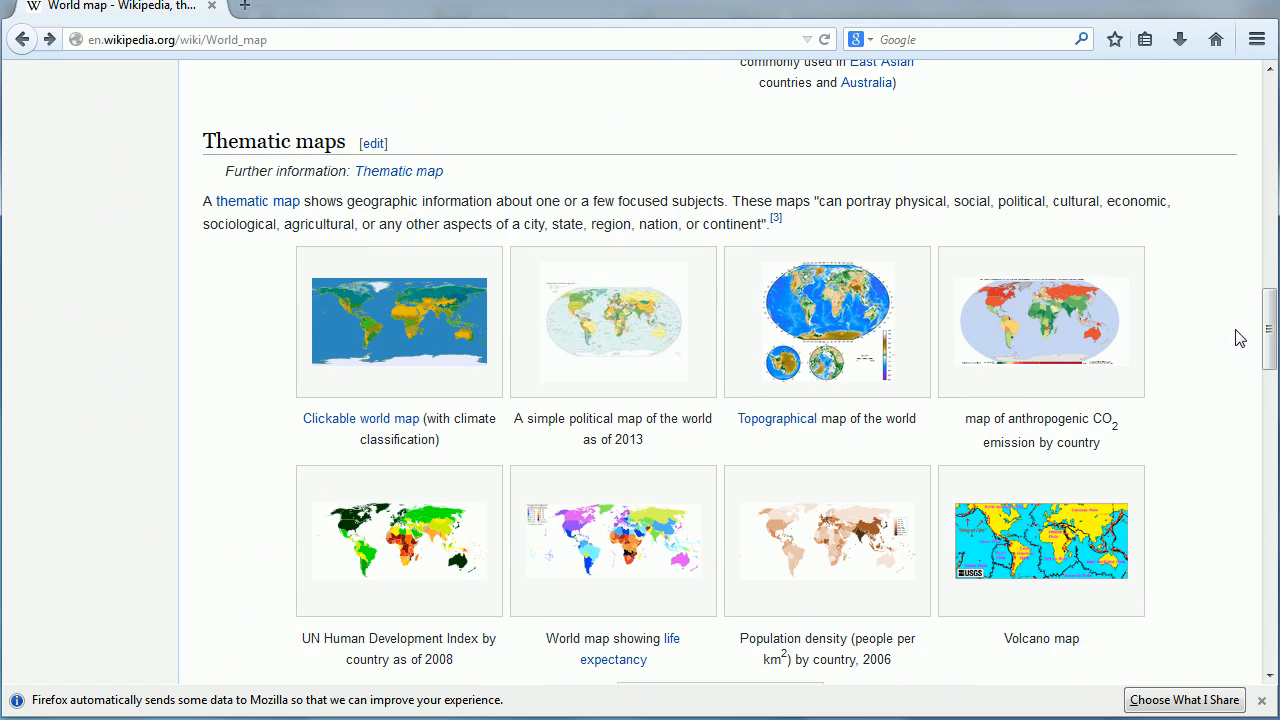
pyautogui.click(414, 337)
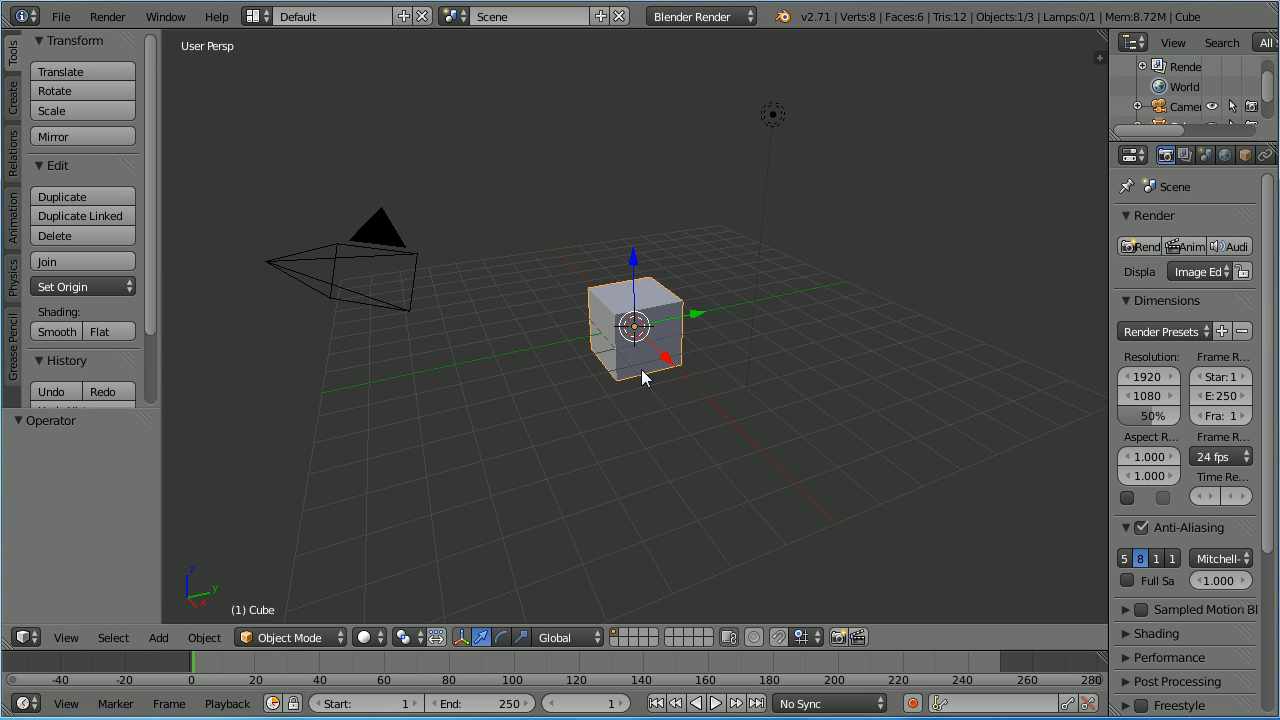
# Switch to Blender and delete the default cube from the scene.
pyautogui.press('x')
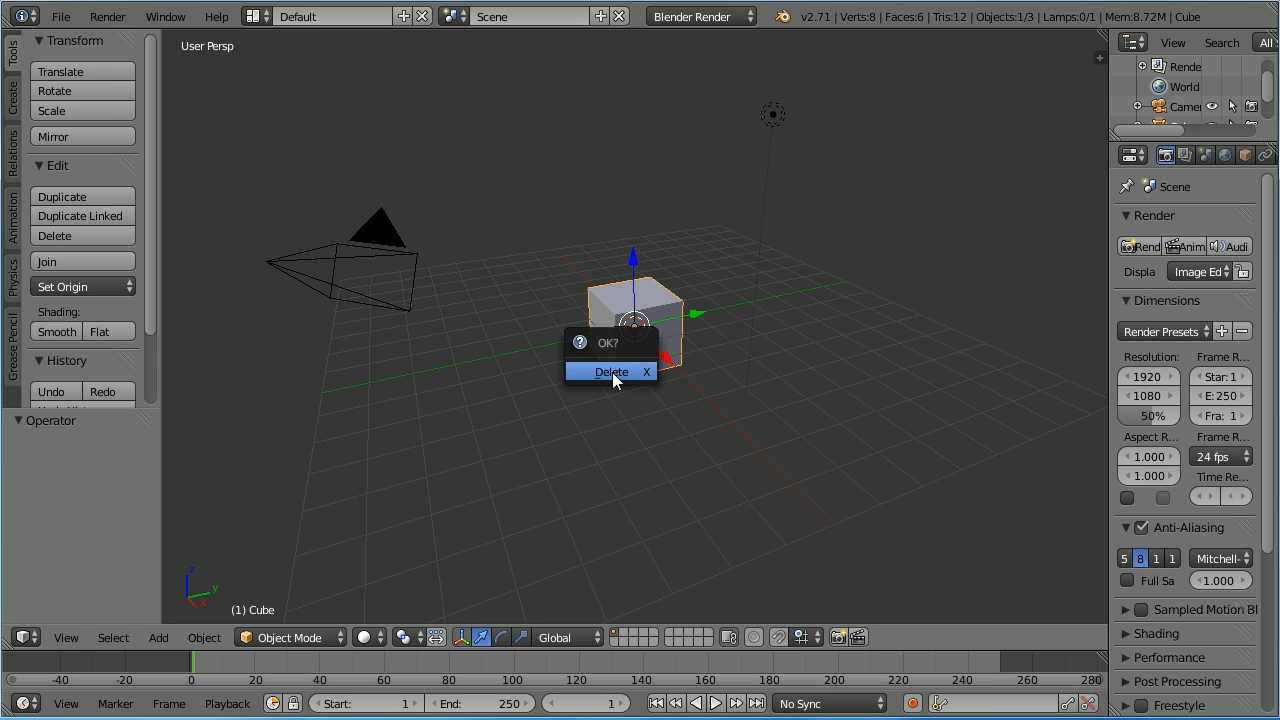
pyautogui.click(612, 372)
# Try a UV sphere with default settings and smooth shading, and delete it from the scene.
pyautogui.click(157, 643)
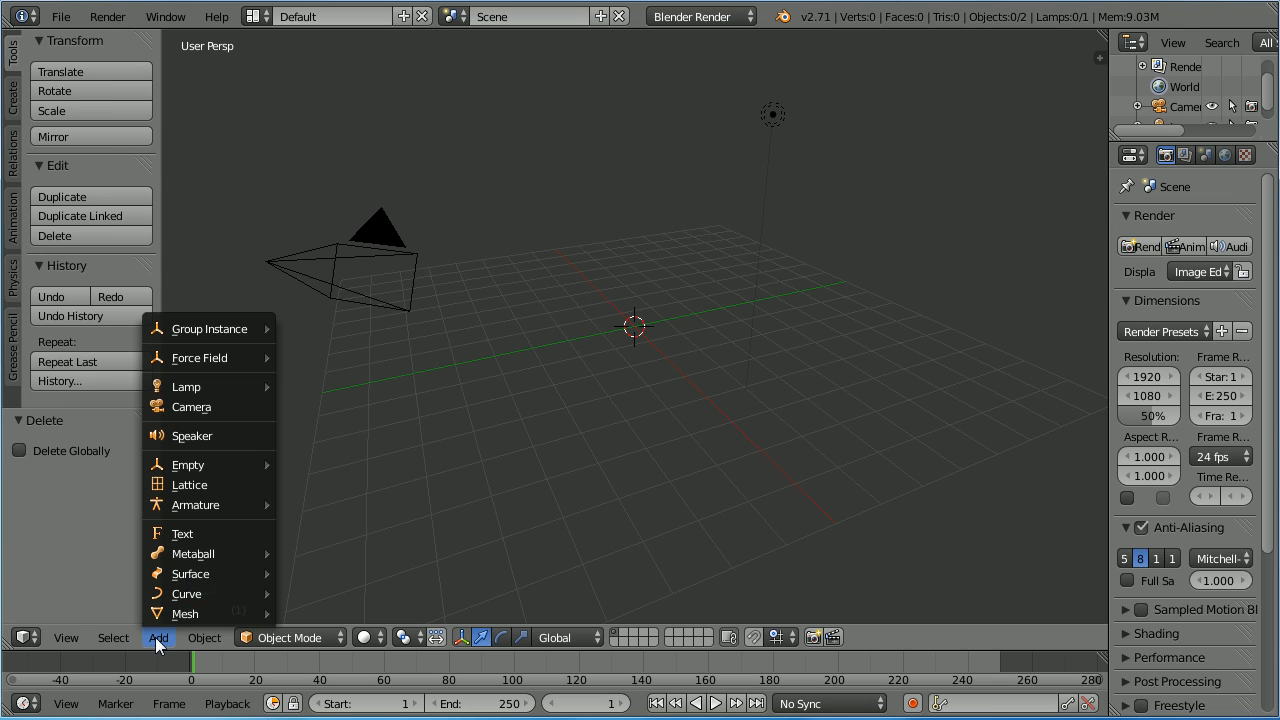
pyautogui.moveTo(175, 614)
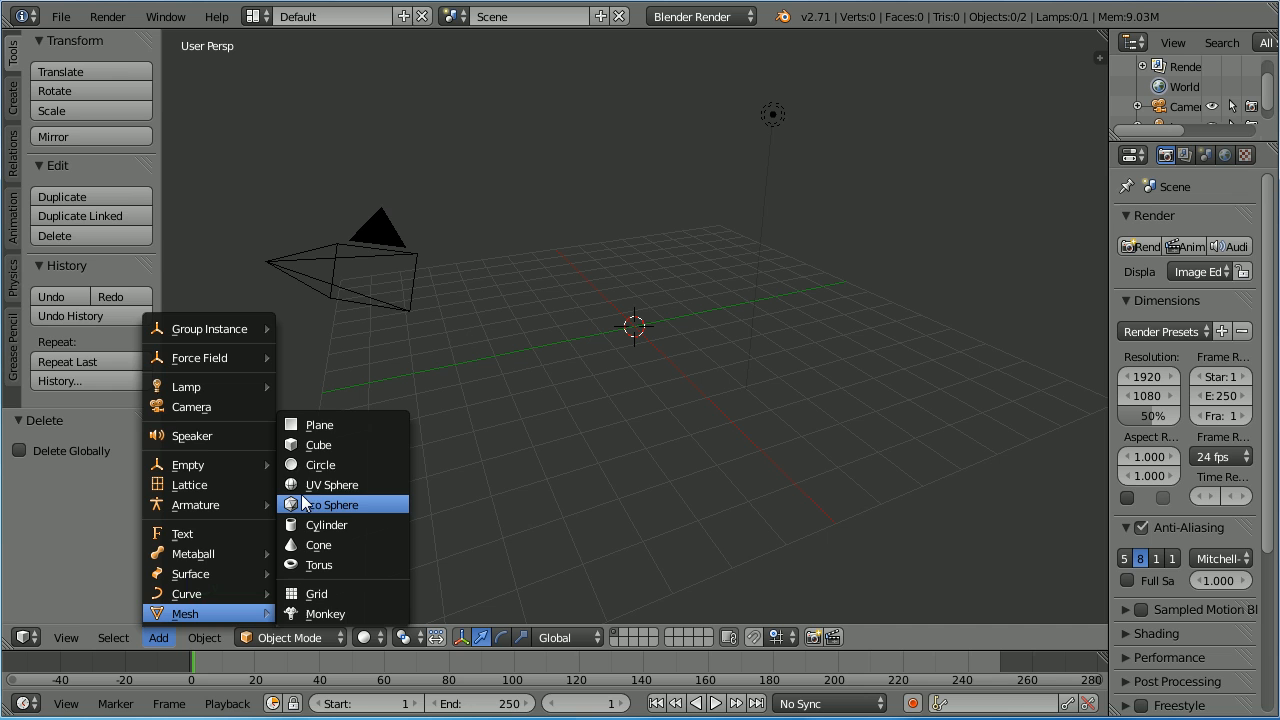
pyautogui.click(379, 482)
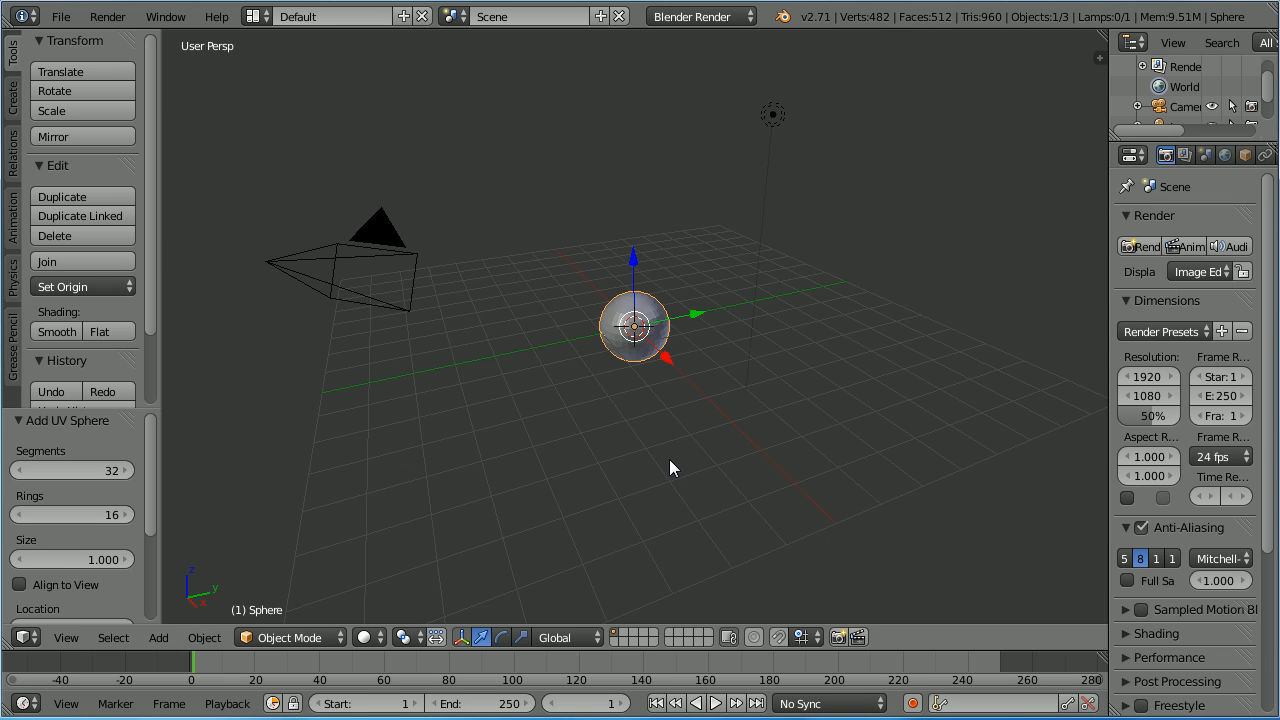
pyautogui.scroll(8, 669, 459)
pyautogui.scroll(2, 681, 483)
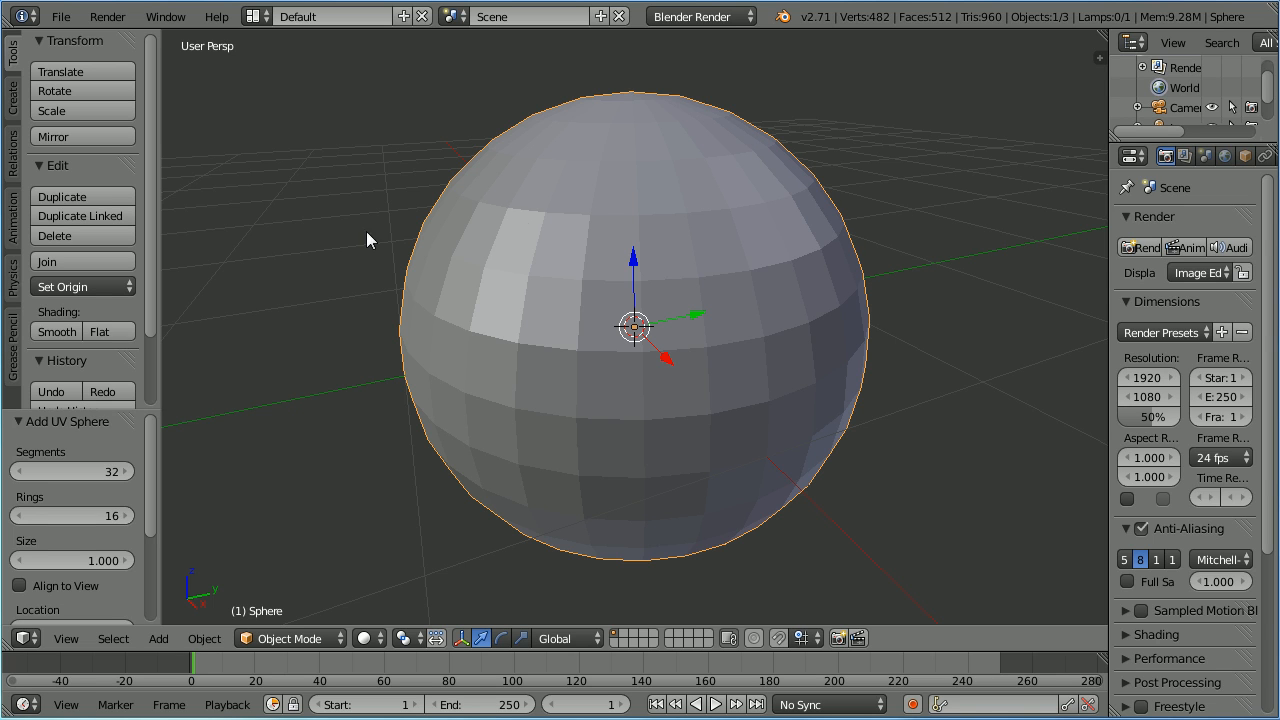
pyautogui.click(55, 332)
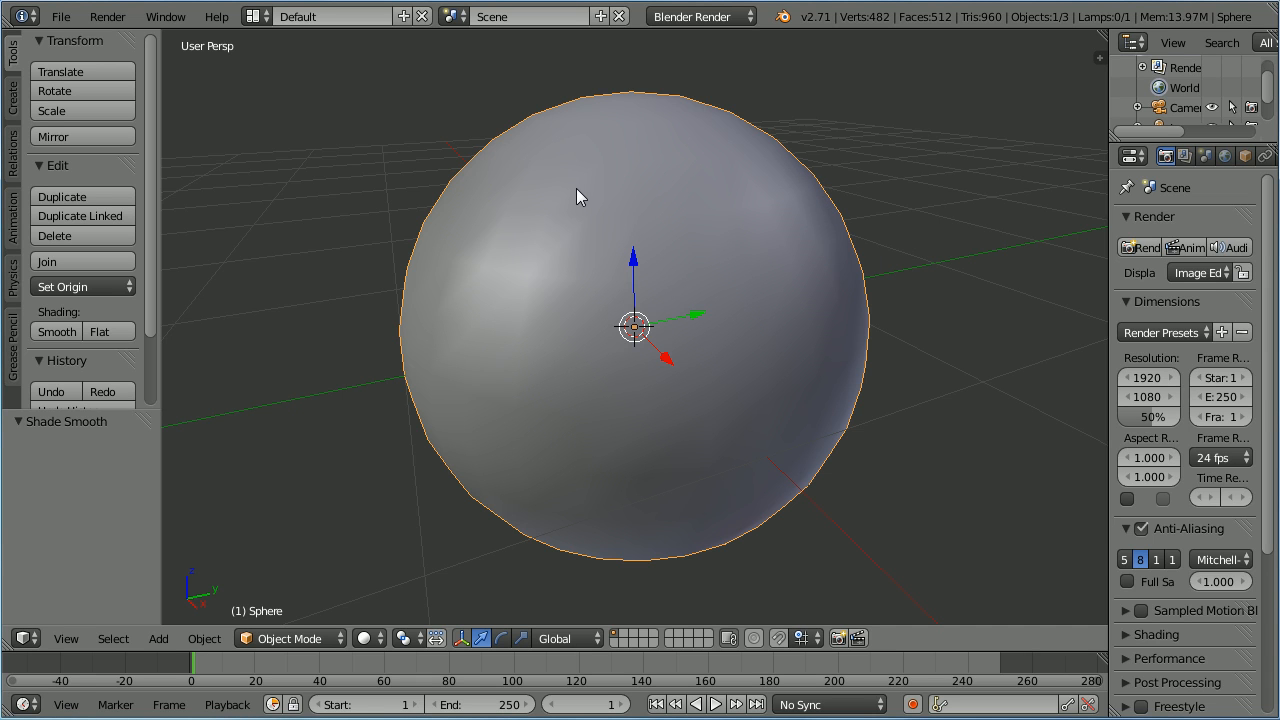
pyautogui.press('x')
pyautogui.click(540, 191)
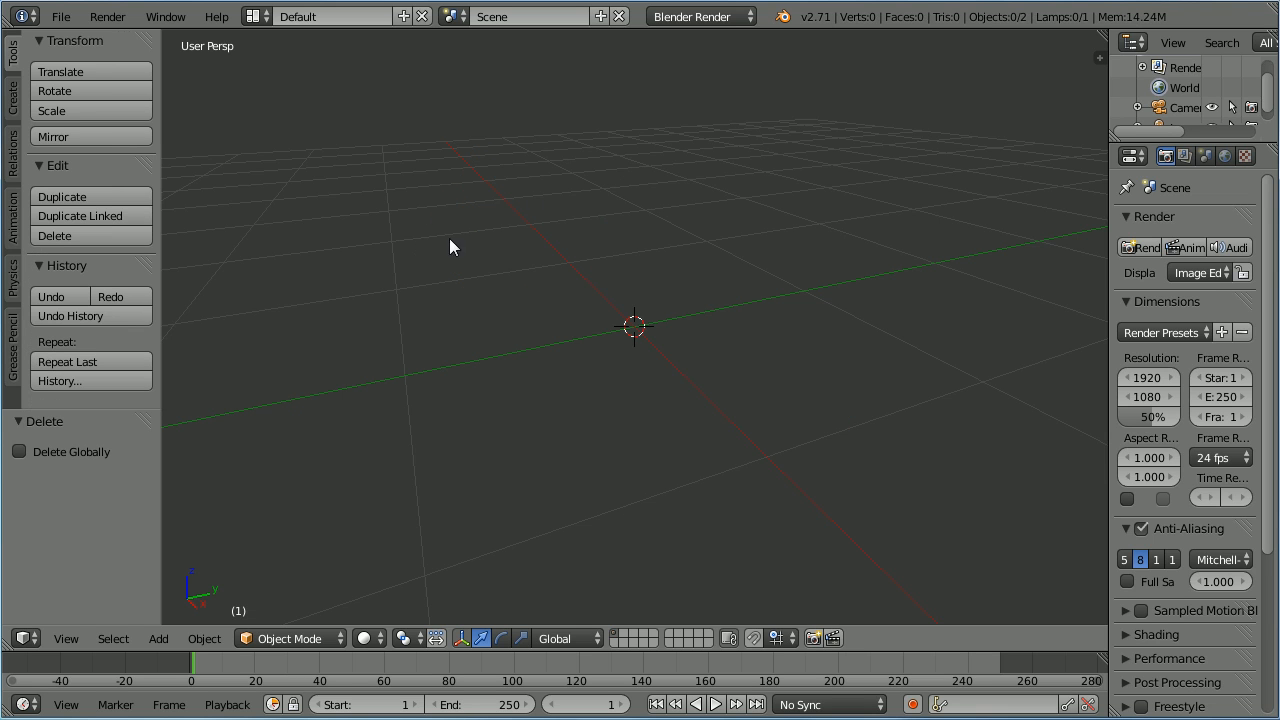
# Add a UV sphere with 64 segments and 32 rings and apply smooth shading to it.
pyautogui.click(159, 637)
pyautogui.moveTo(188, 616)
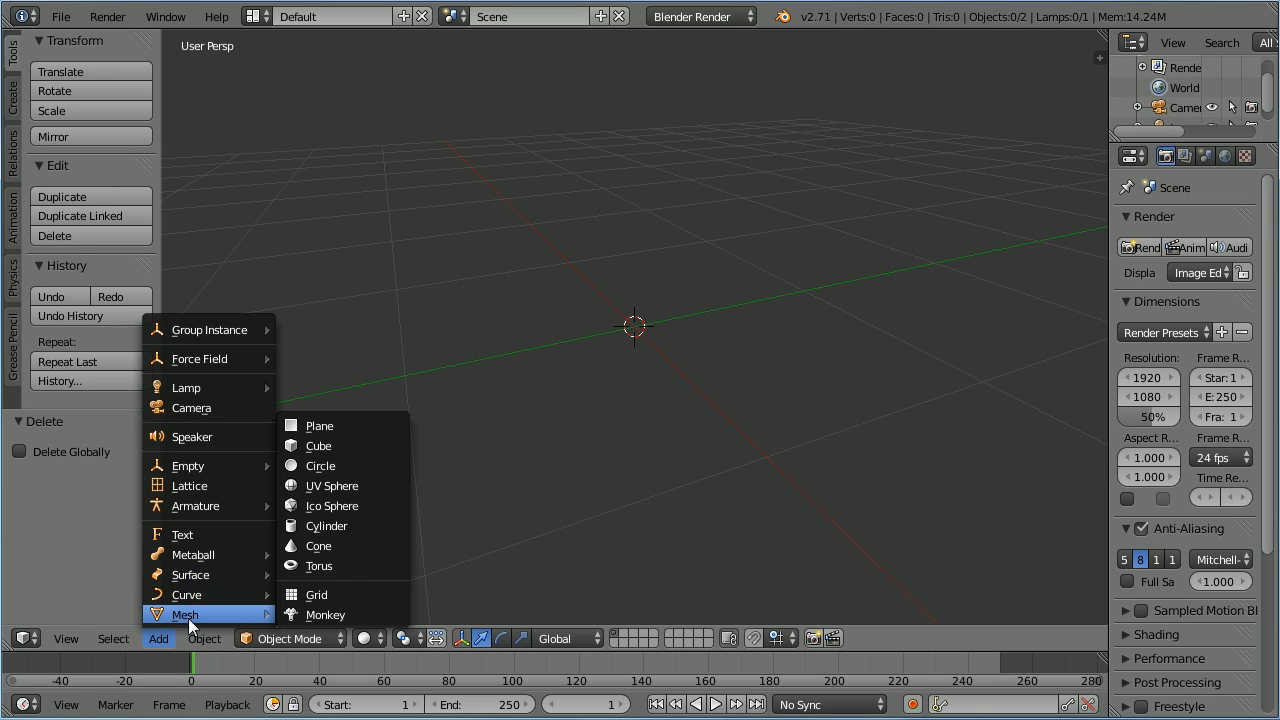
pyautogui.click(382, 487)
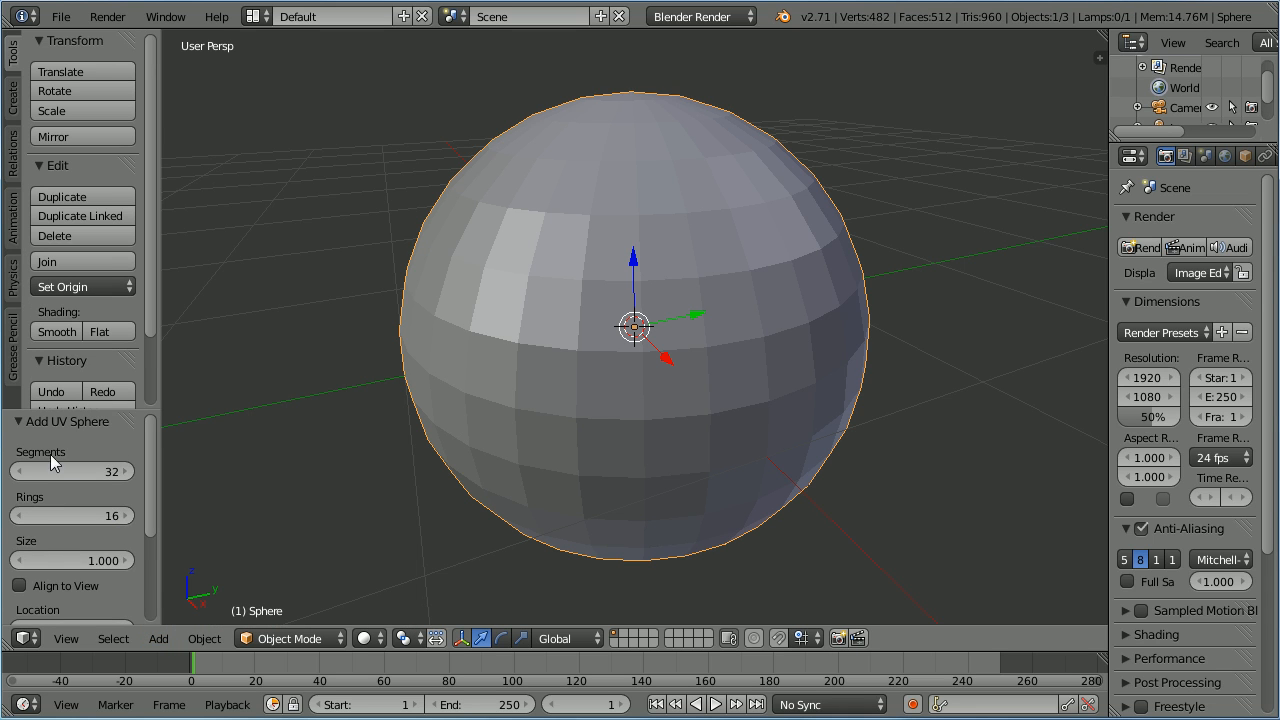
pyautogui.click(108, 478)
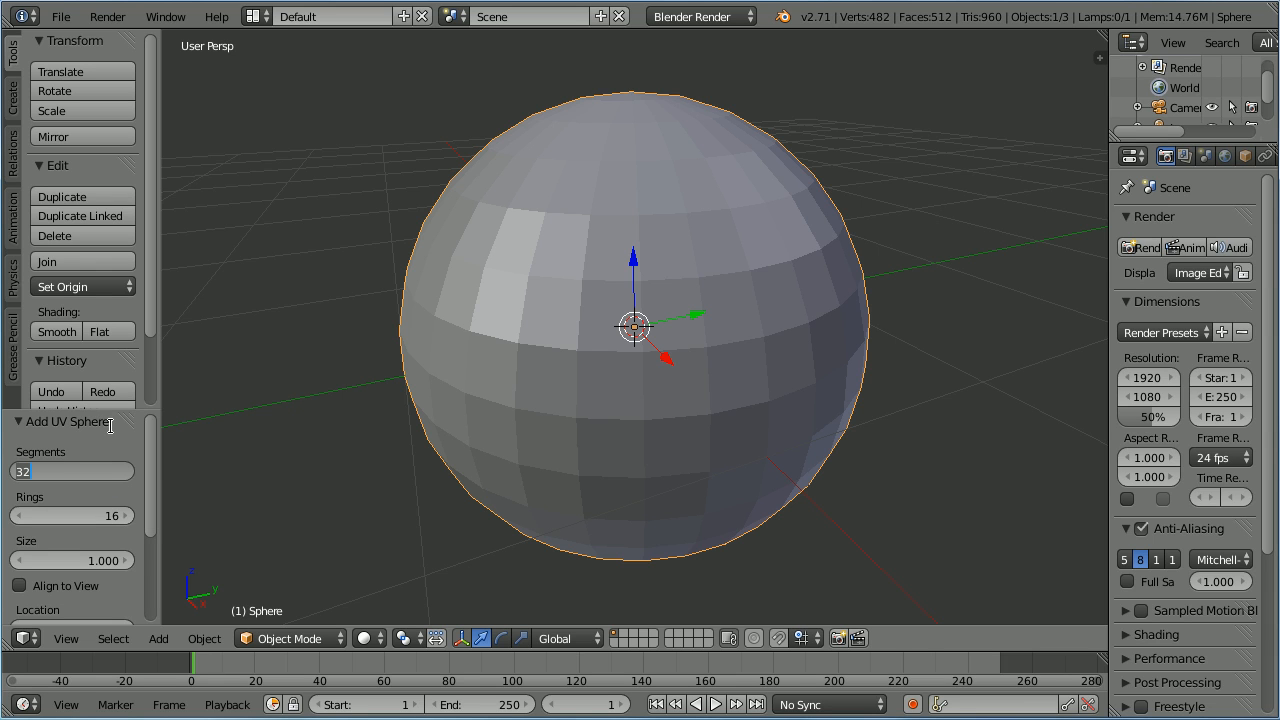
pyautogui.write('64')
pyautogui.press('Return')
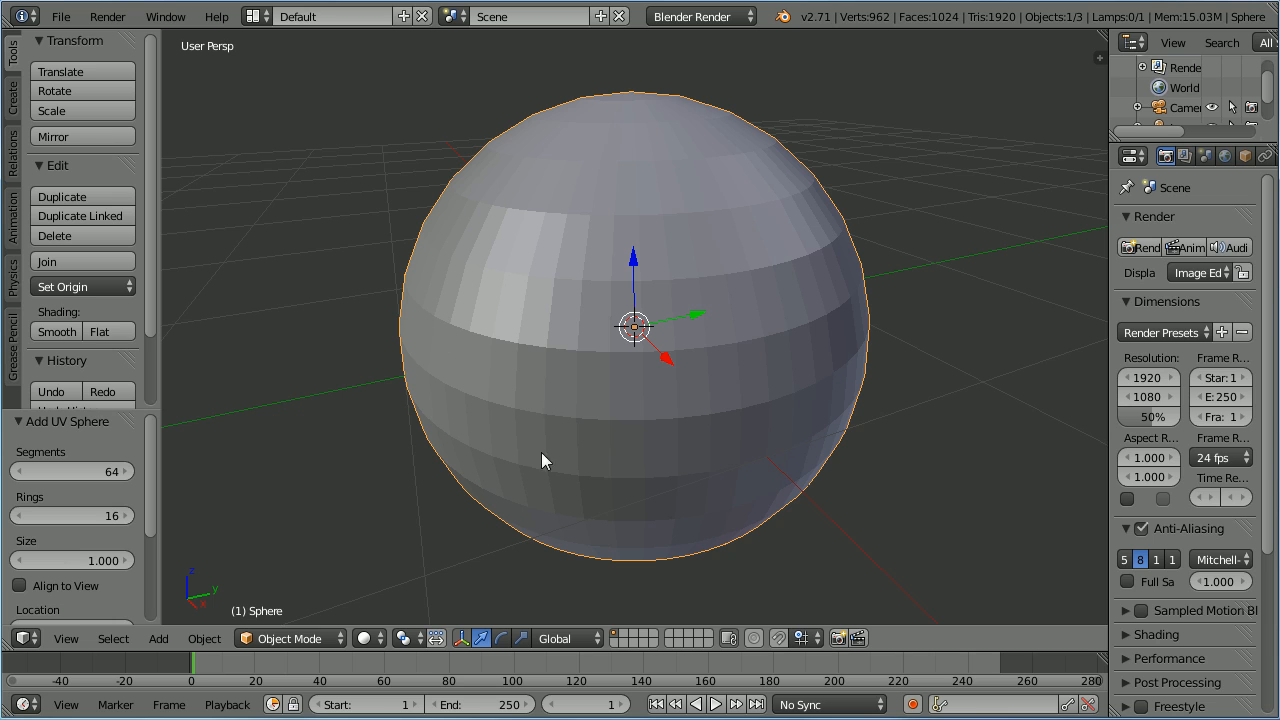
pyautogui.click(96, 521)
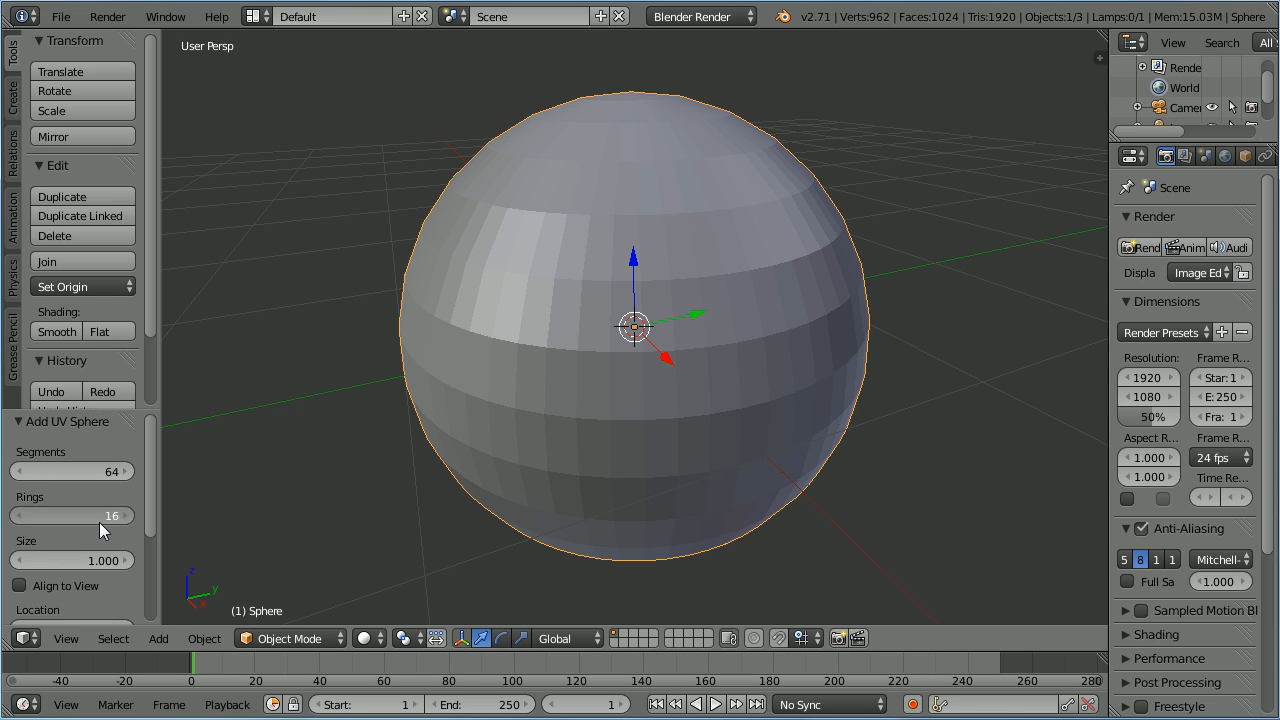
pyautogui.write('32')
pyautogui.press('Return')
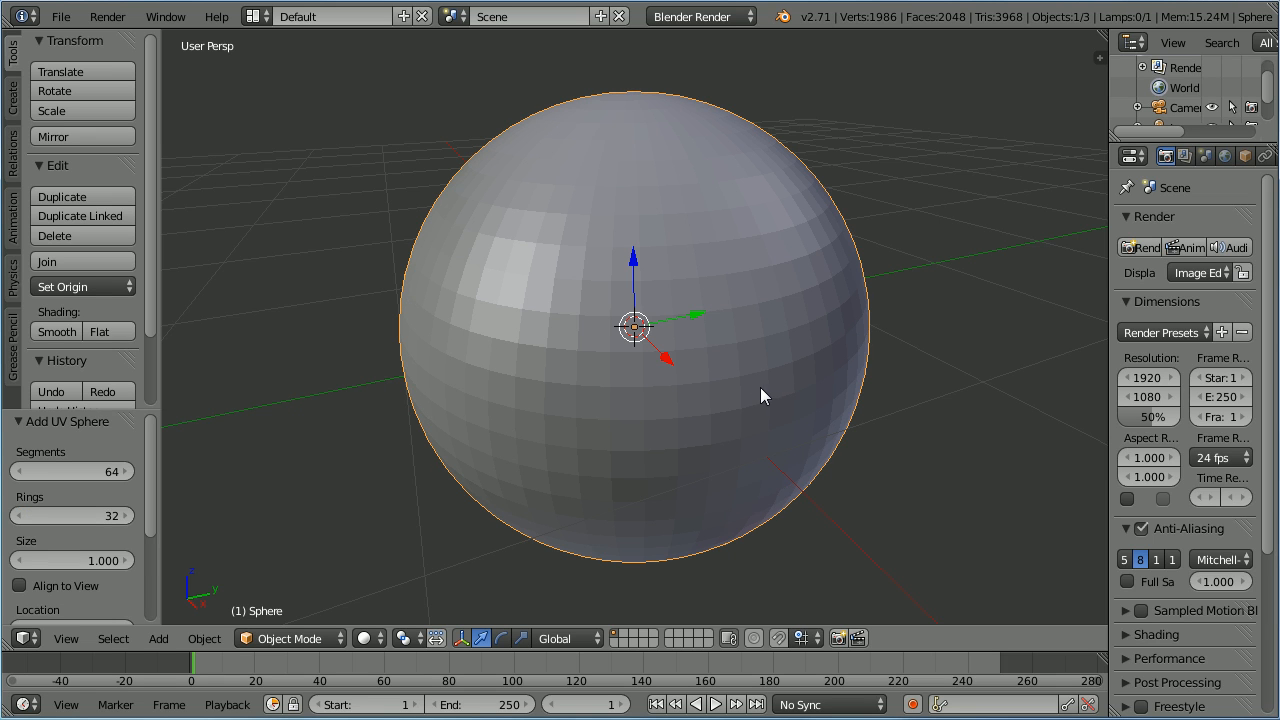
pyautogui.click(56, 331)
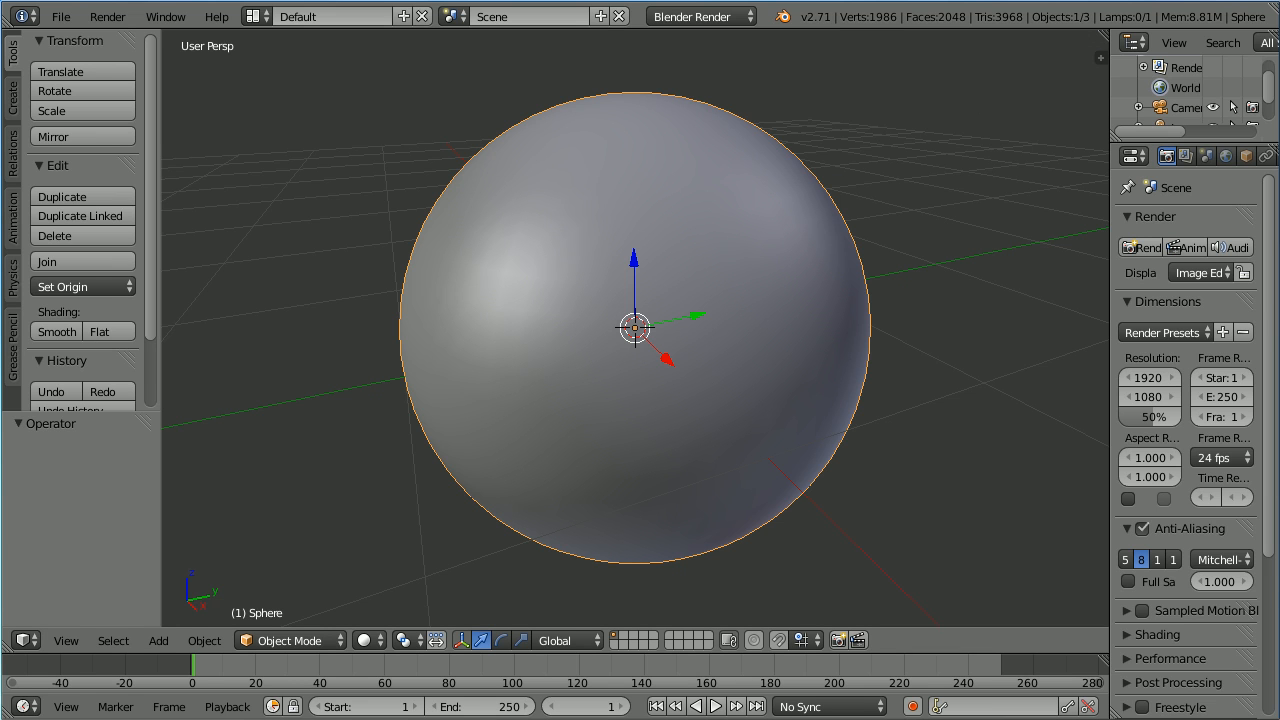
# Split the 3D view side by side and change the wider area to the UV/Image Editor.
pyautogui.moveTo(1100, 57); pyautogui.dragTo(810, 57)
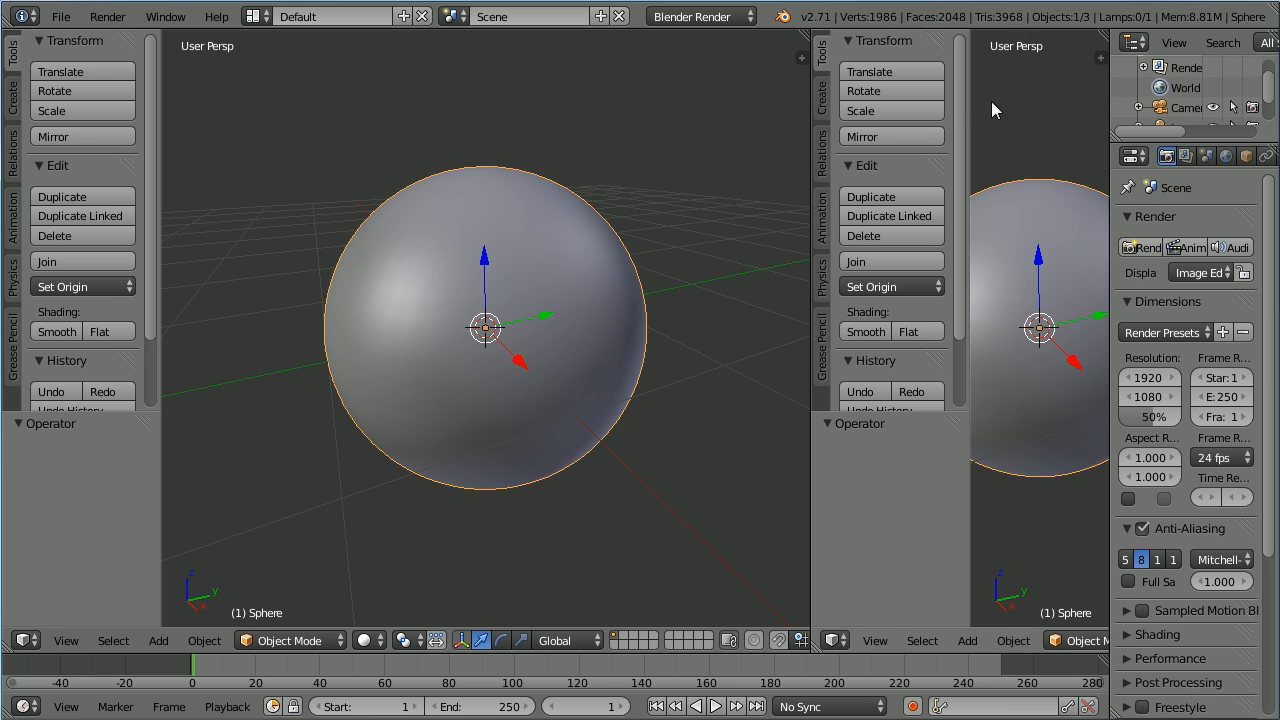
pyautogui.moveTo(970, 104); pyautogui.dragTo(811, 109)
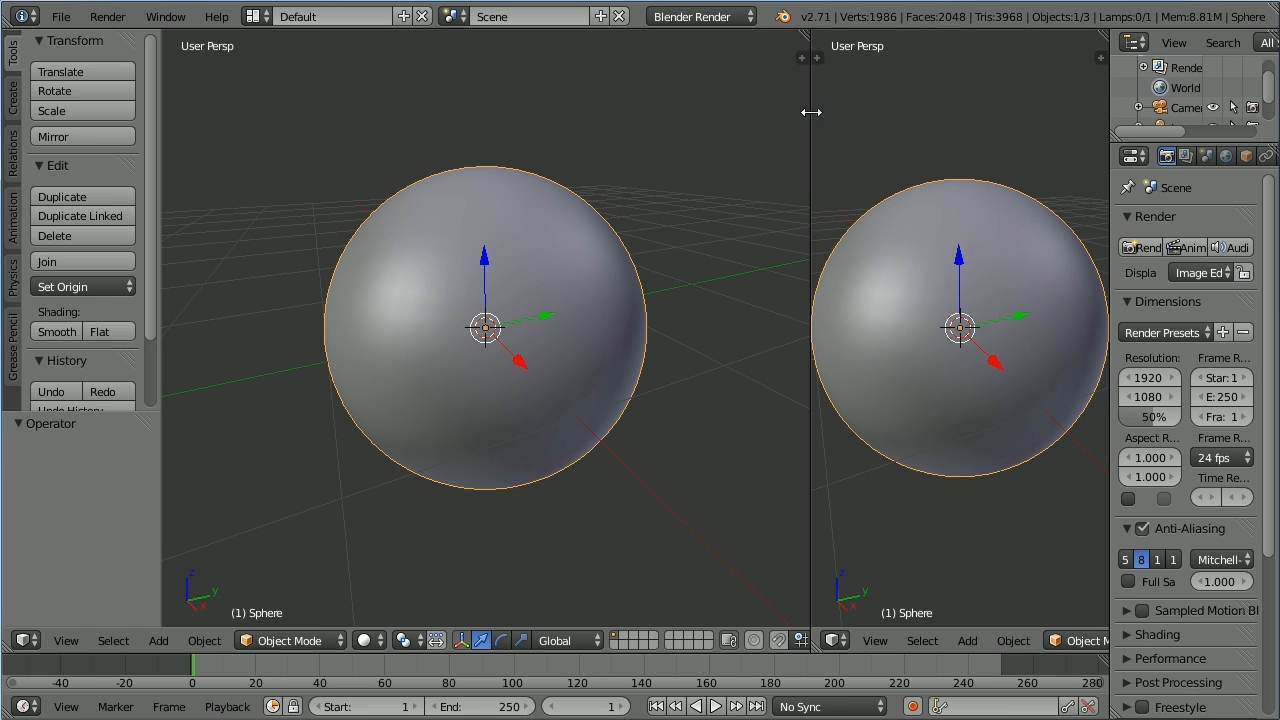
pyautogui.click(27, 639)
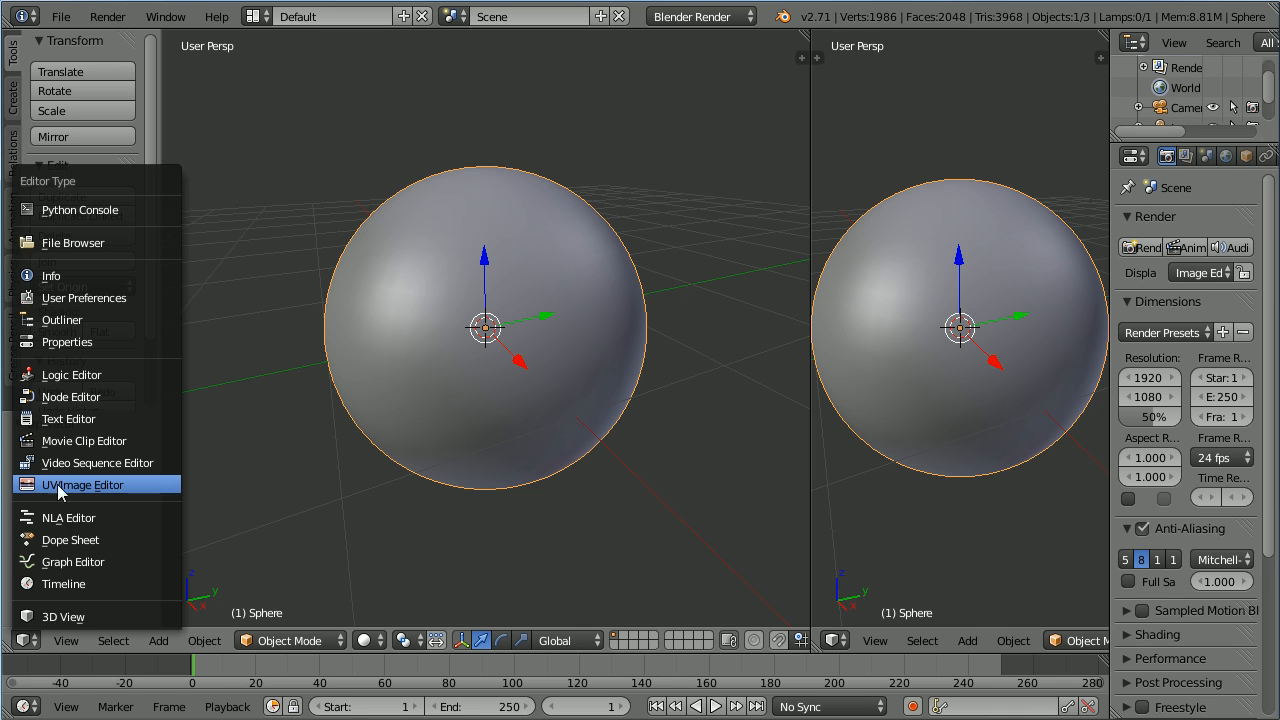
pyautogui.click(144, 485)
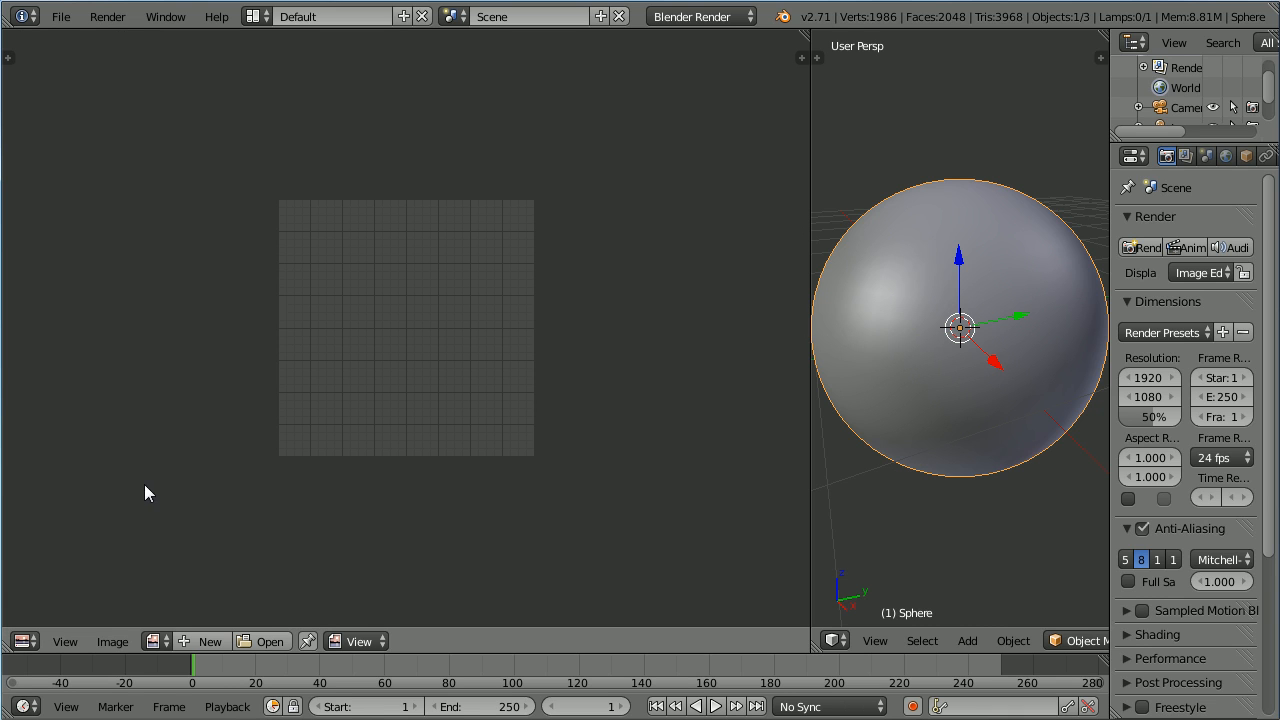
# Switch to the UV Editing screen layout, hide both tool shelves and widen the image editor.
pyautogui.click(259, 16)
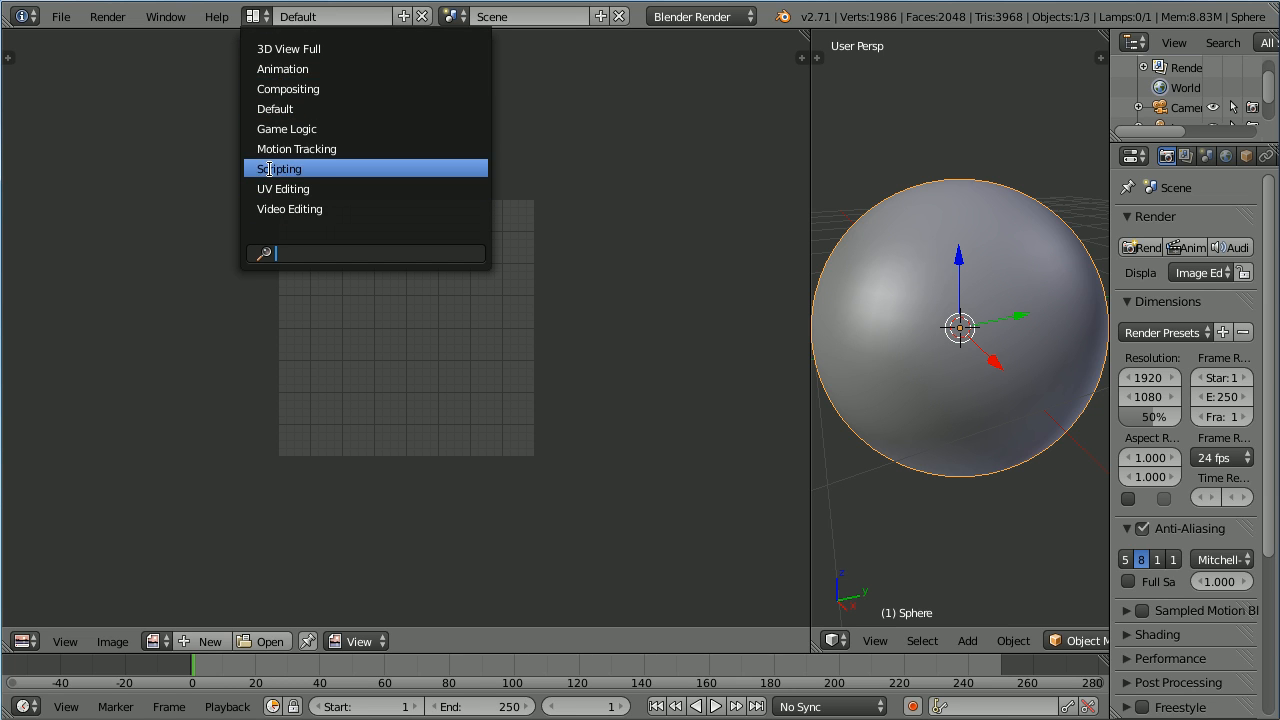
pyautogui.click(364, 188)
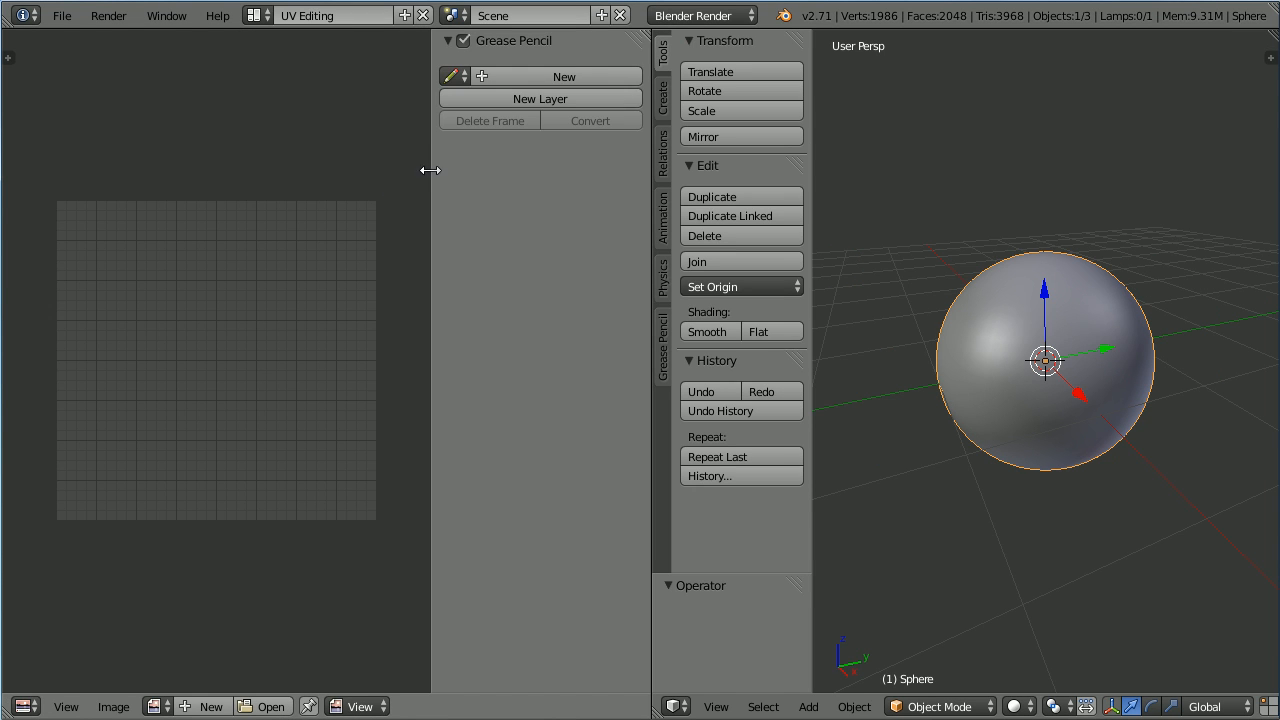
pyautogui.moveTo(430, 168); pyautogui.dragTo(660, 190)
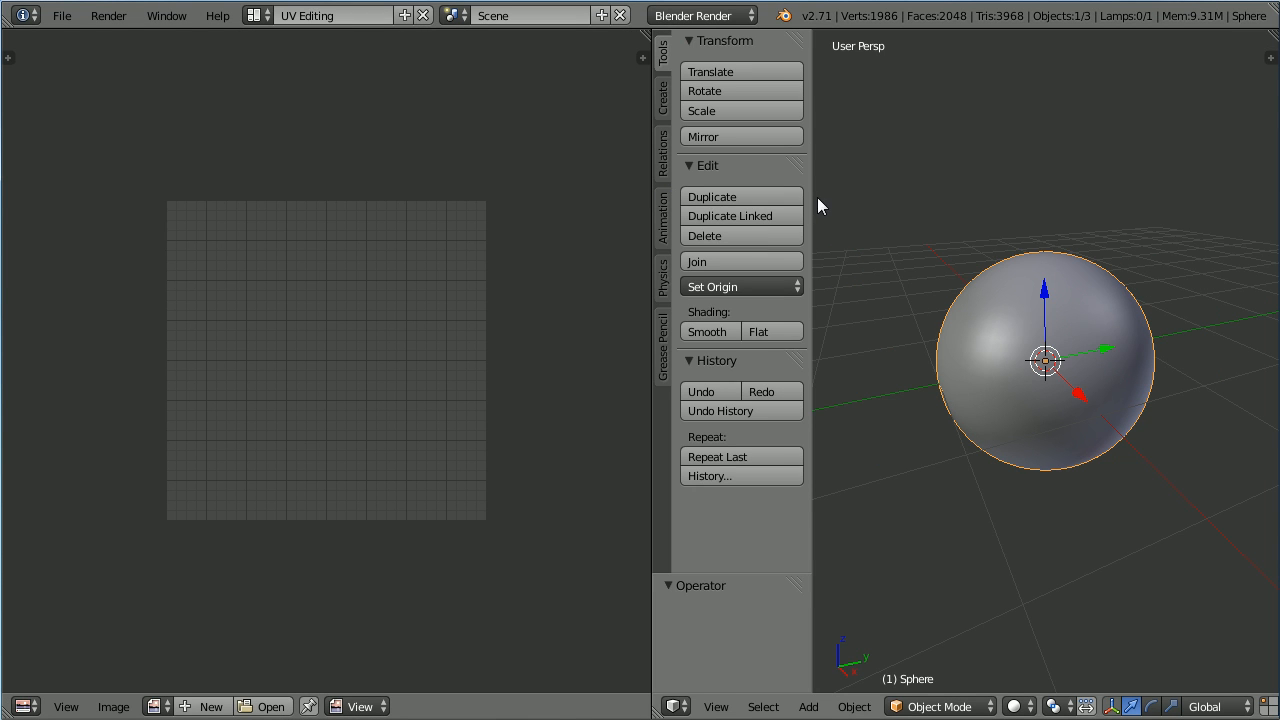
pyautogui.moveTo(810, 197); pyautogui.dragTo(954, 229)
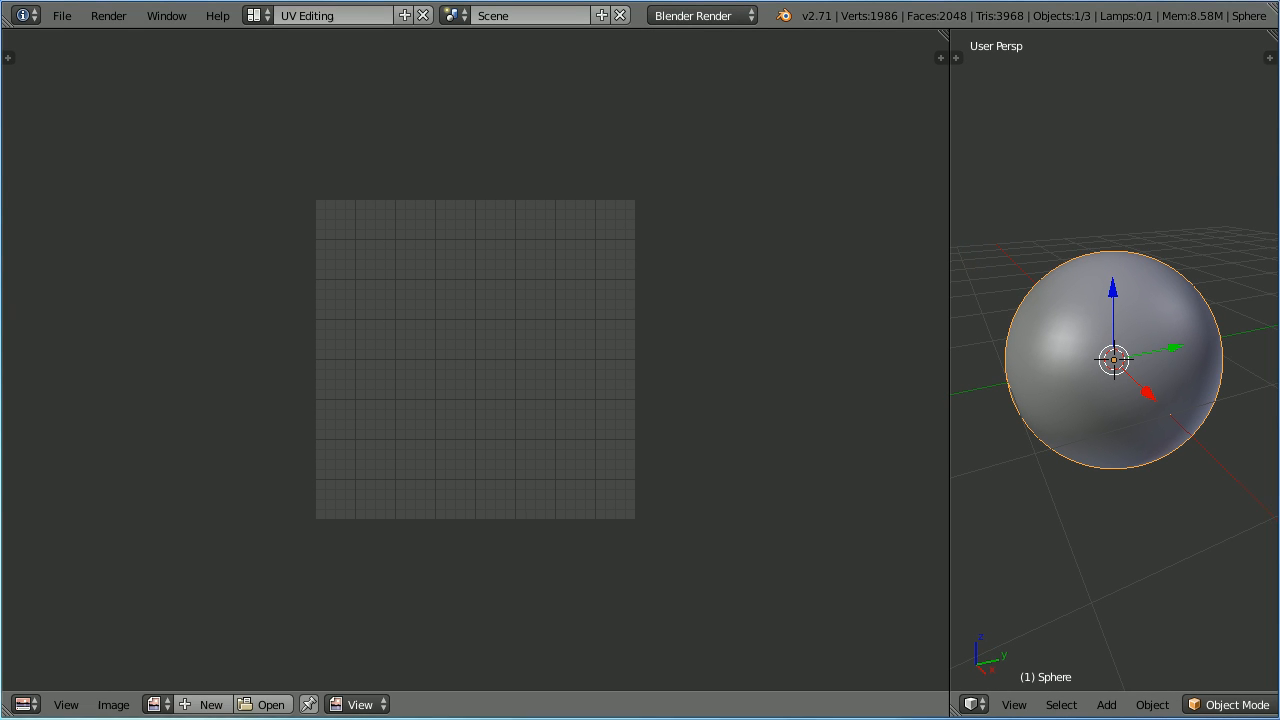
# Load the image Köppen-vereinfacht.svg.png from E:\blender\uv\planets into the image editor and fit the whole map in view.
pyautogui.click(268, 705)
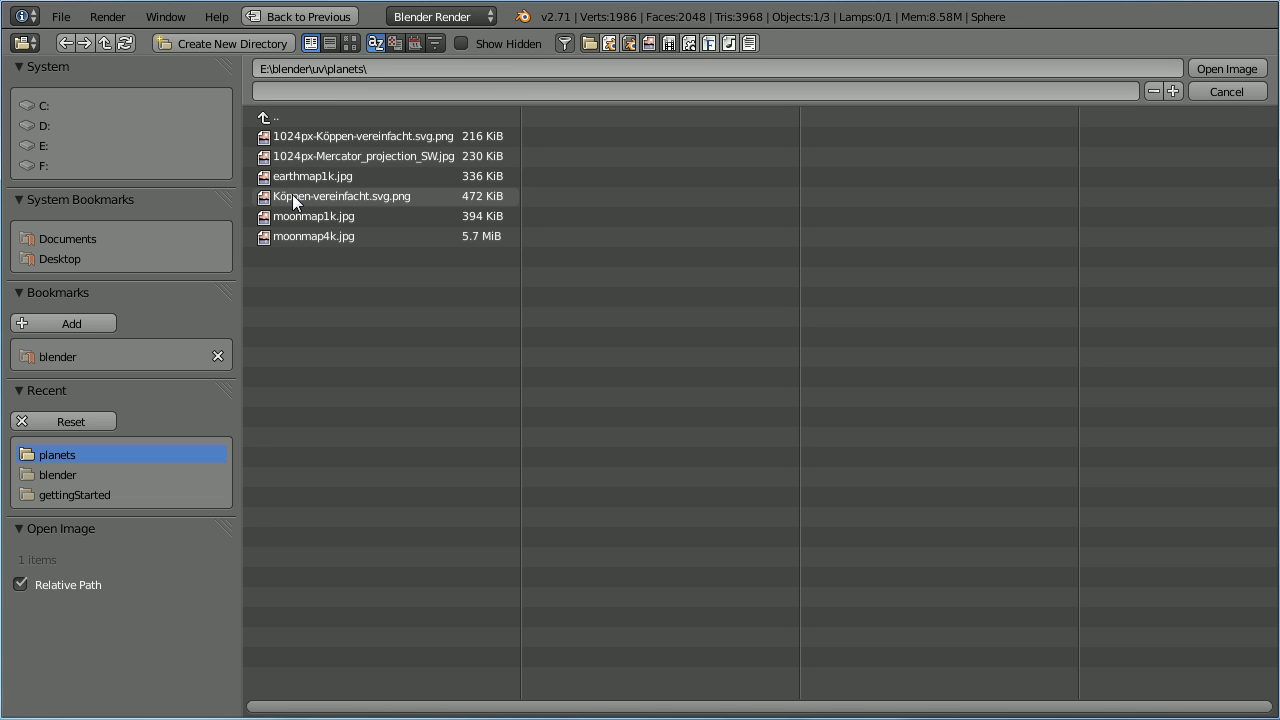
pyautogui.click(390, 196)
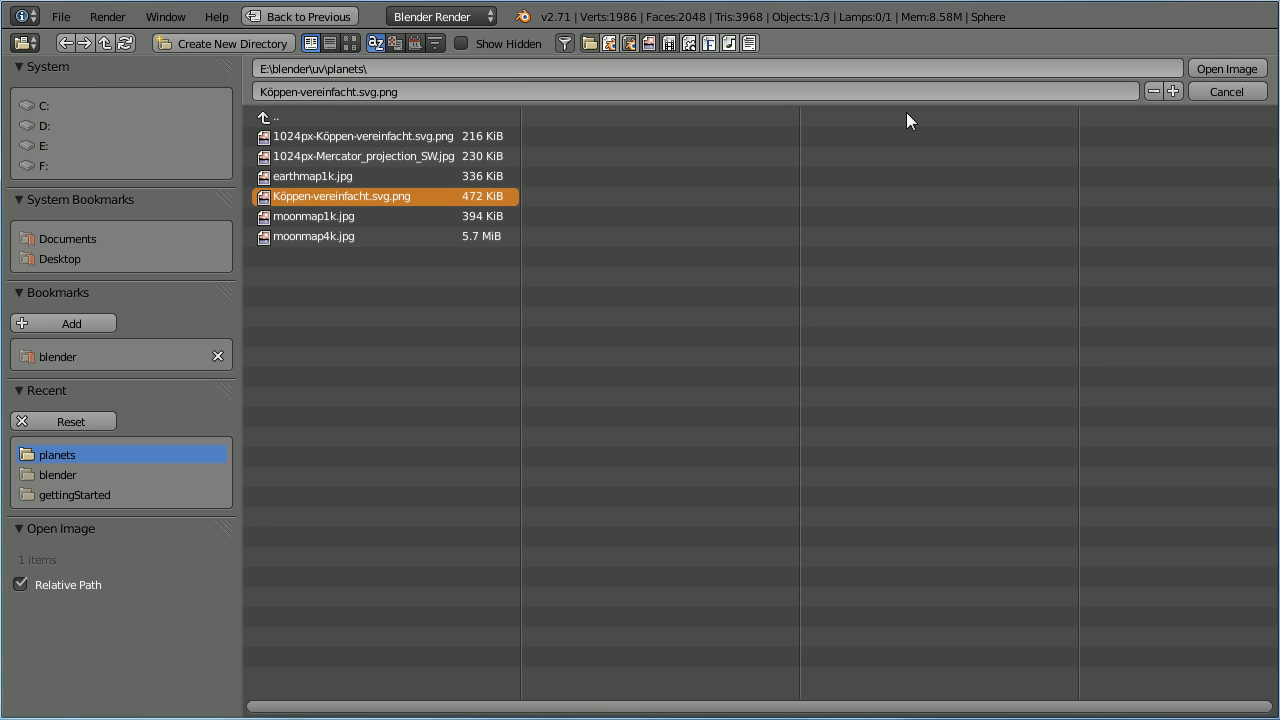
pyautogui.click(1232, 70)
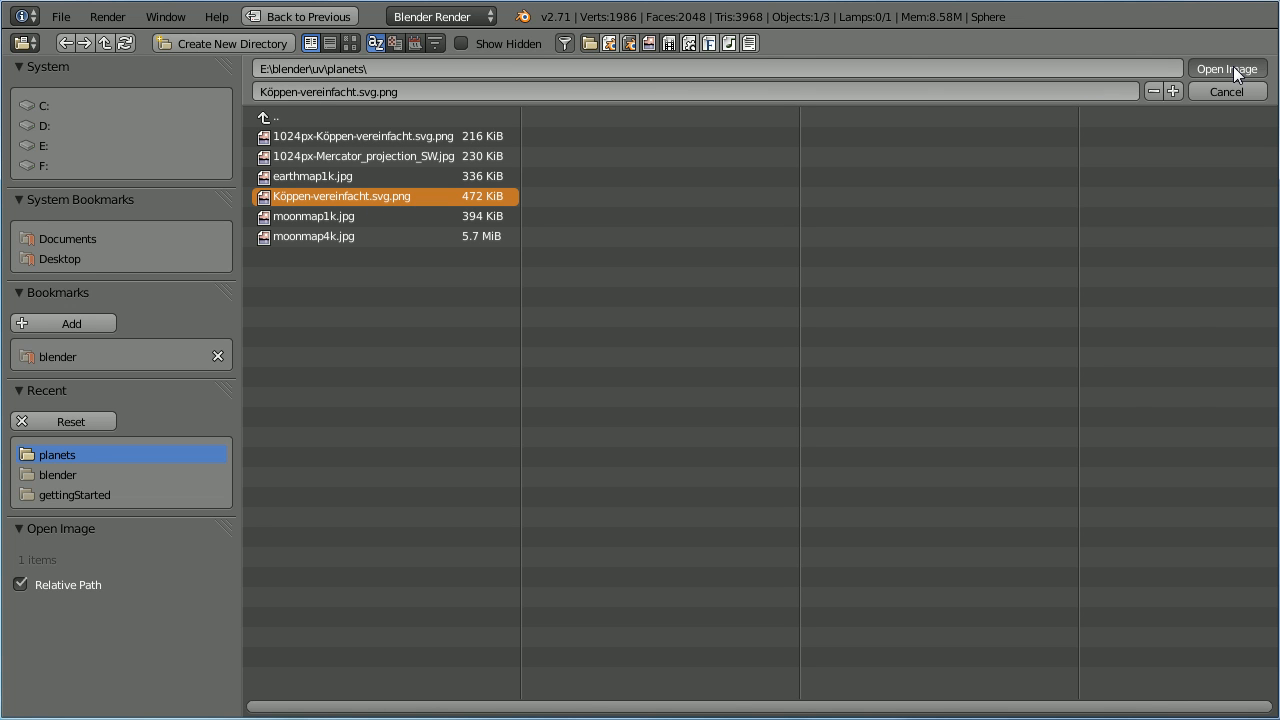
pyautogui.scroll(-4, 526, 337)
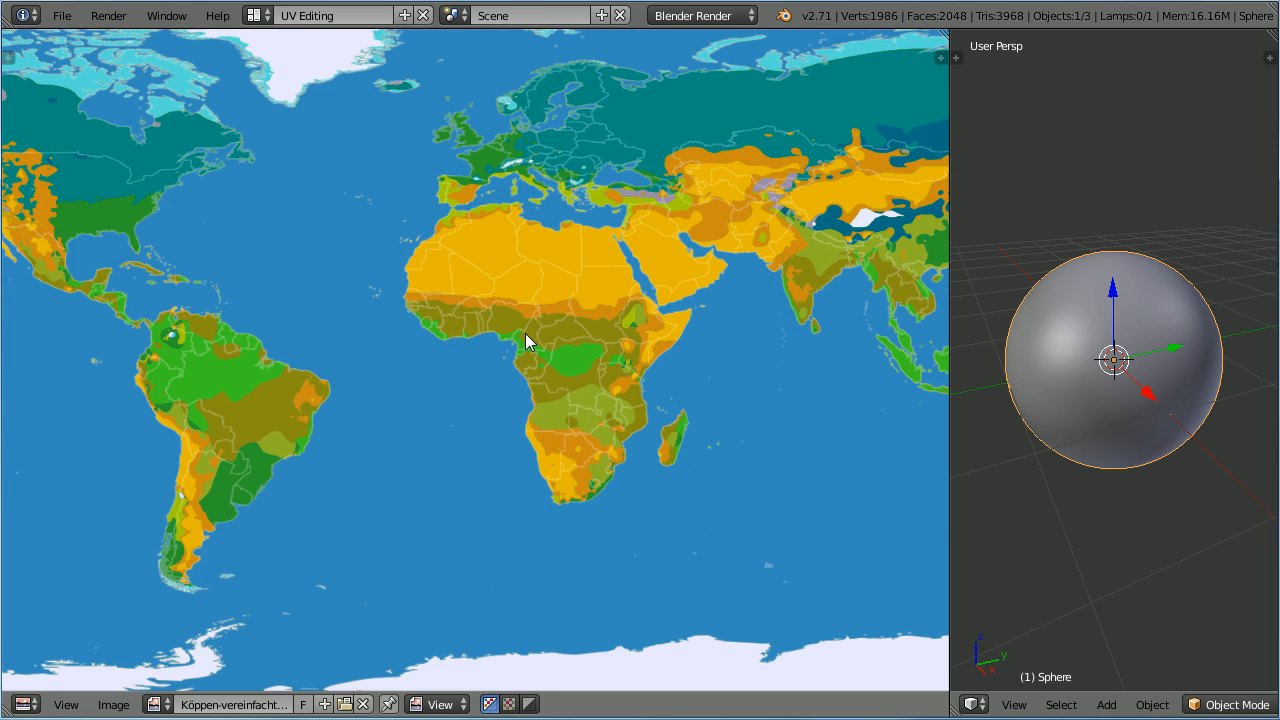
pyautogui.scroll(-1, 526, 337)
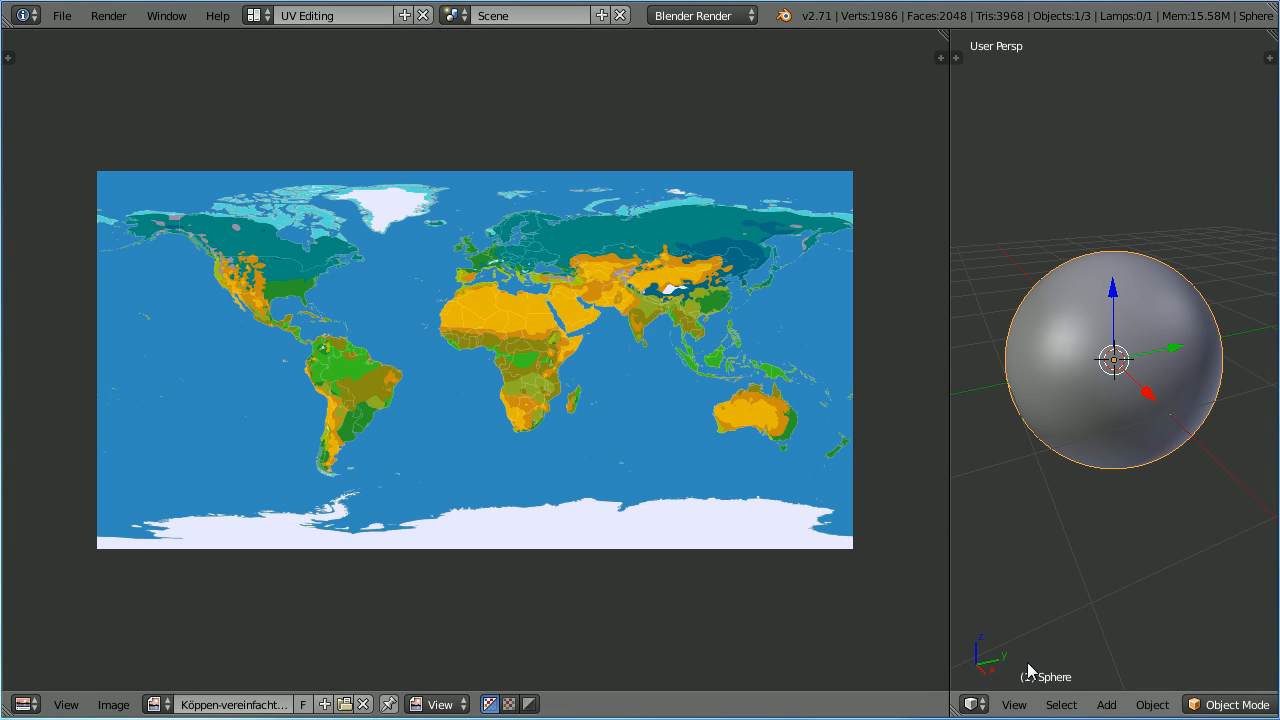
# Set the 3D view to orthographic projection and the front view.
pyautogui.click(1018, 705)
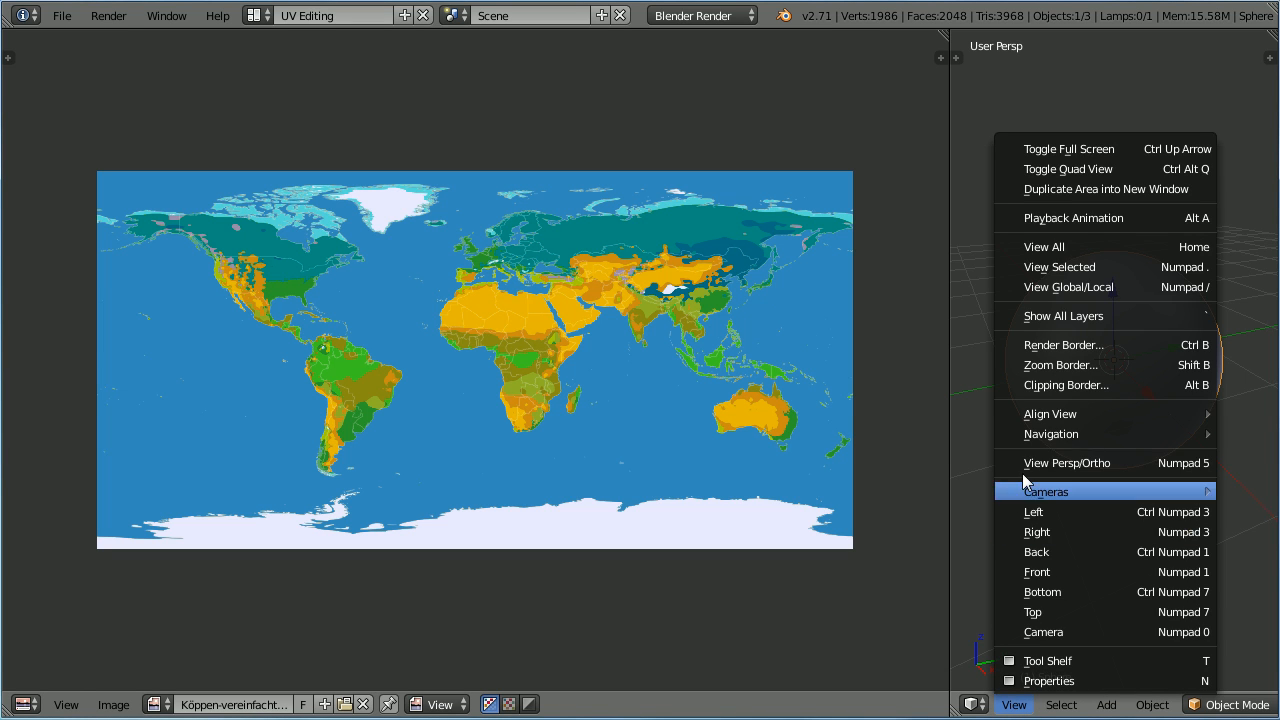
pyautogui.click(1132, 462)
pyautogui.click(1014, 705)
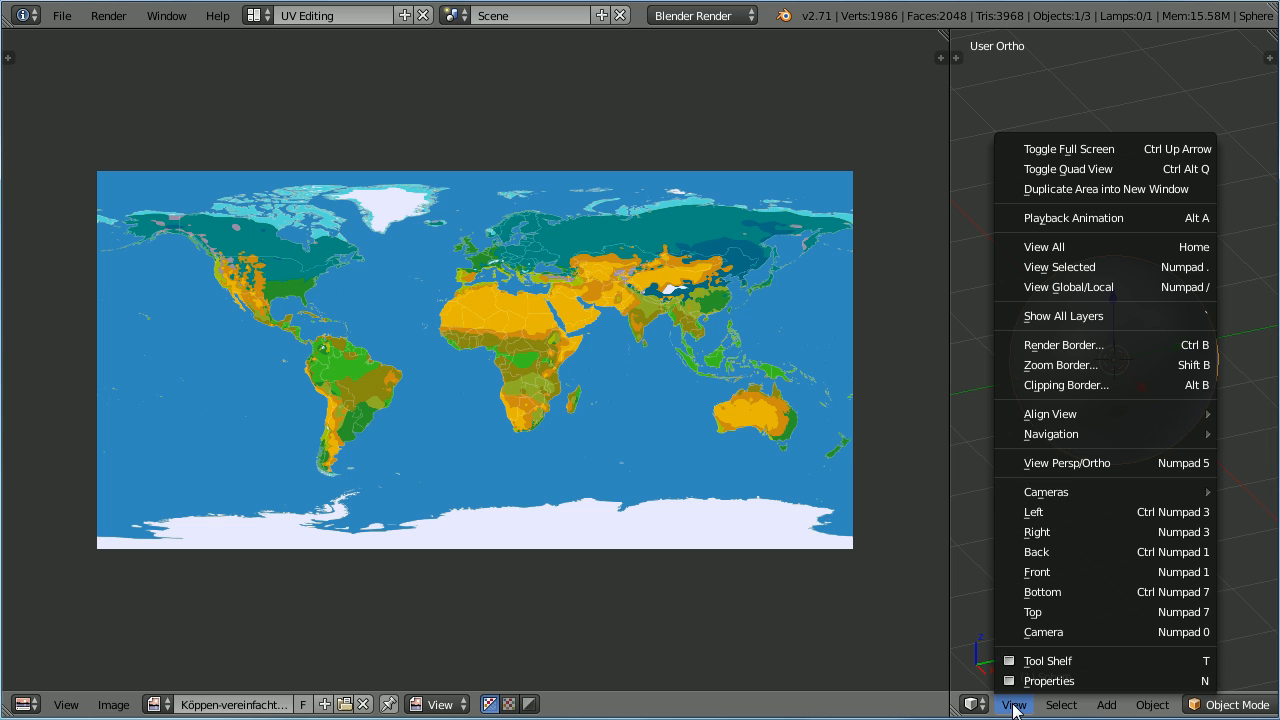
pyautogui.click(1121, 572)
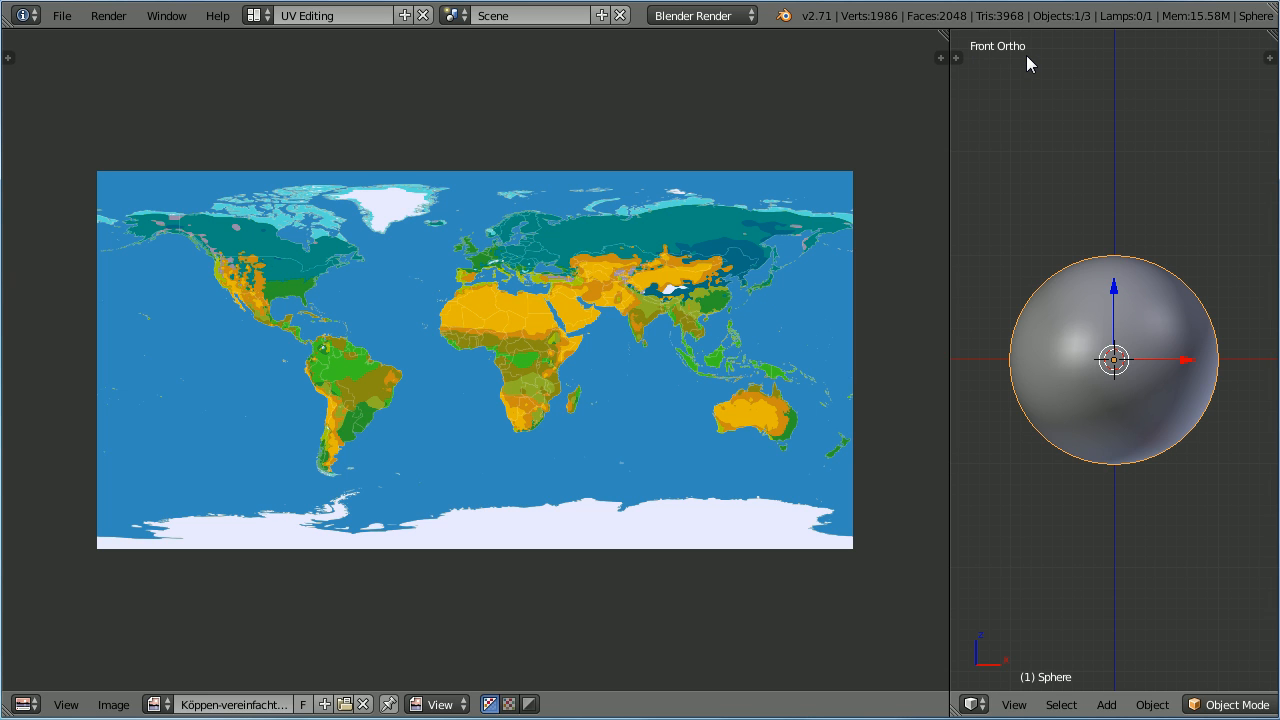
# Enter Edit Mode on the sphere and UV unwrap the whole mesh with Sphere Projection.
pyautogui.click(1217, 711)
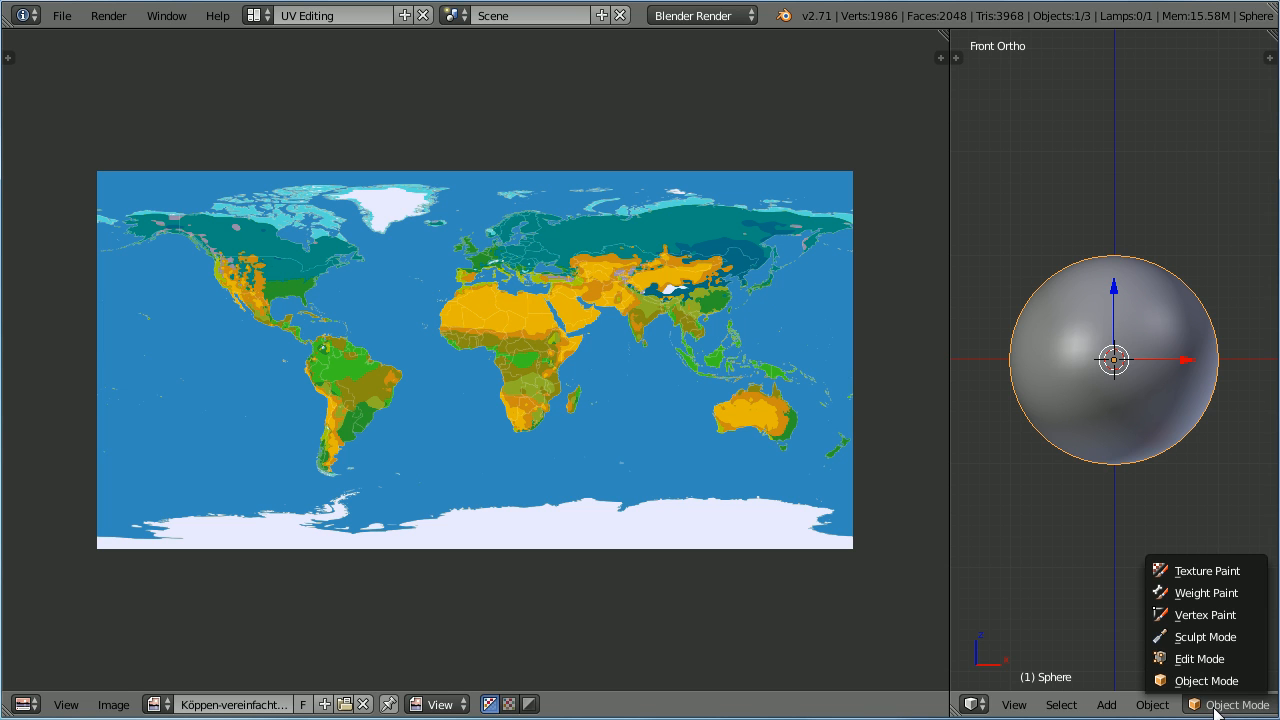
pyautogui.click(1250, 662)
pyautogui.click(1150, 705)
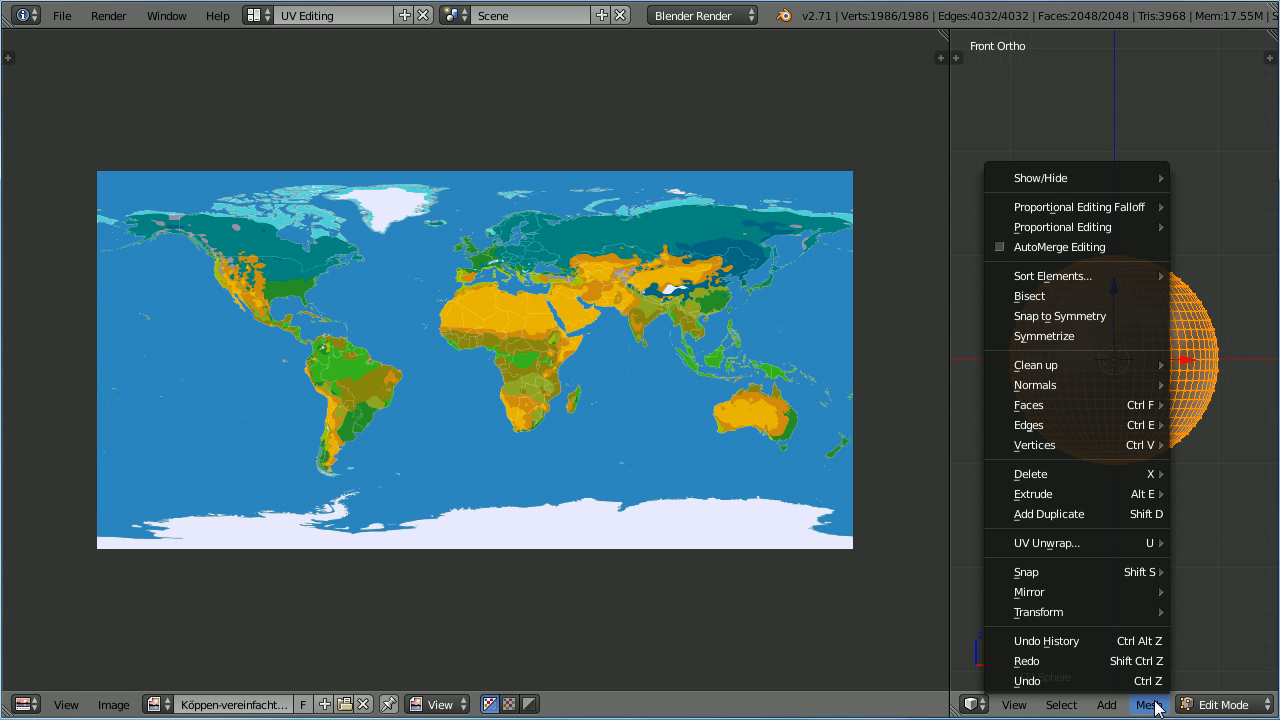
pyautogui.moveTo(1049, 545)
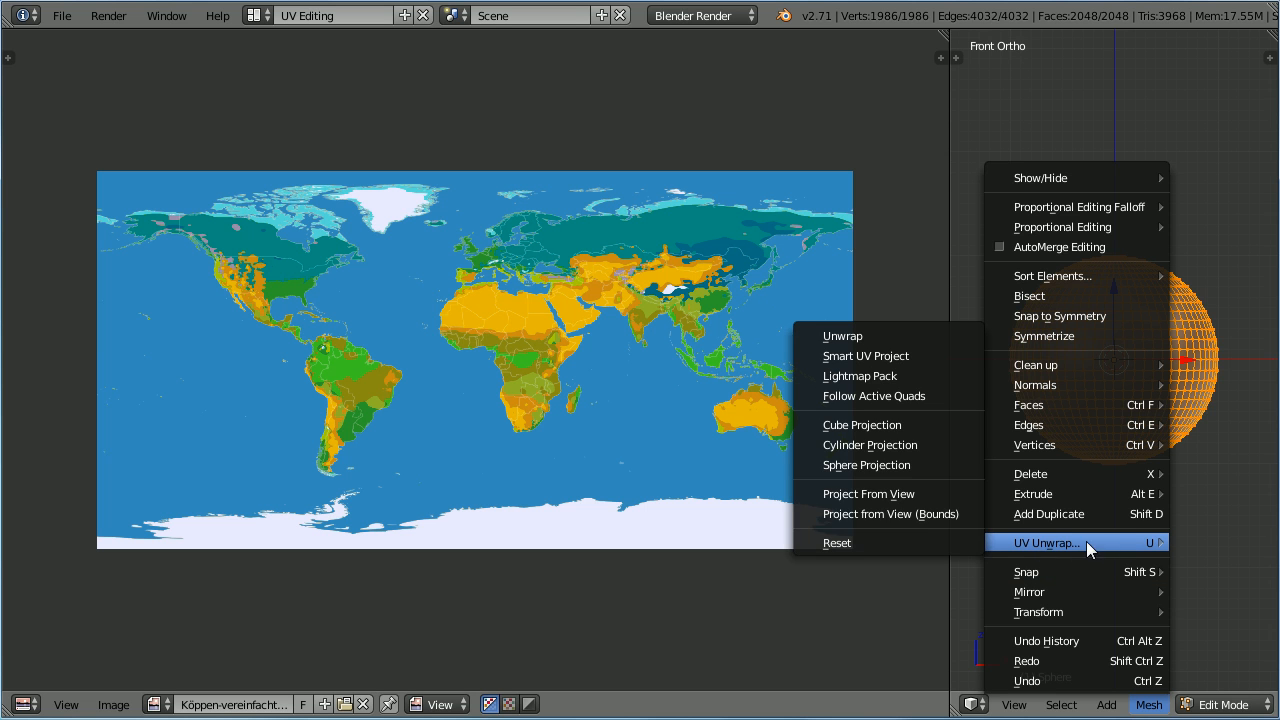
pyautogui.click(949, 472)
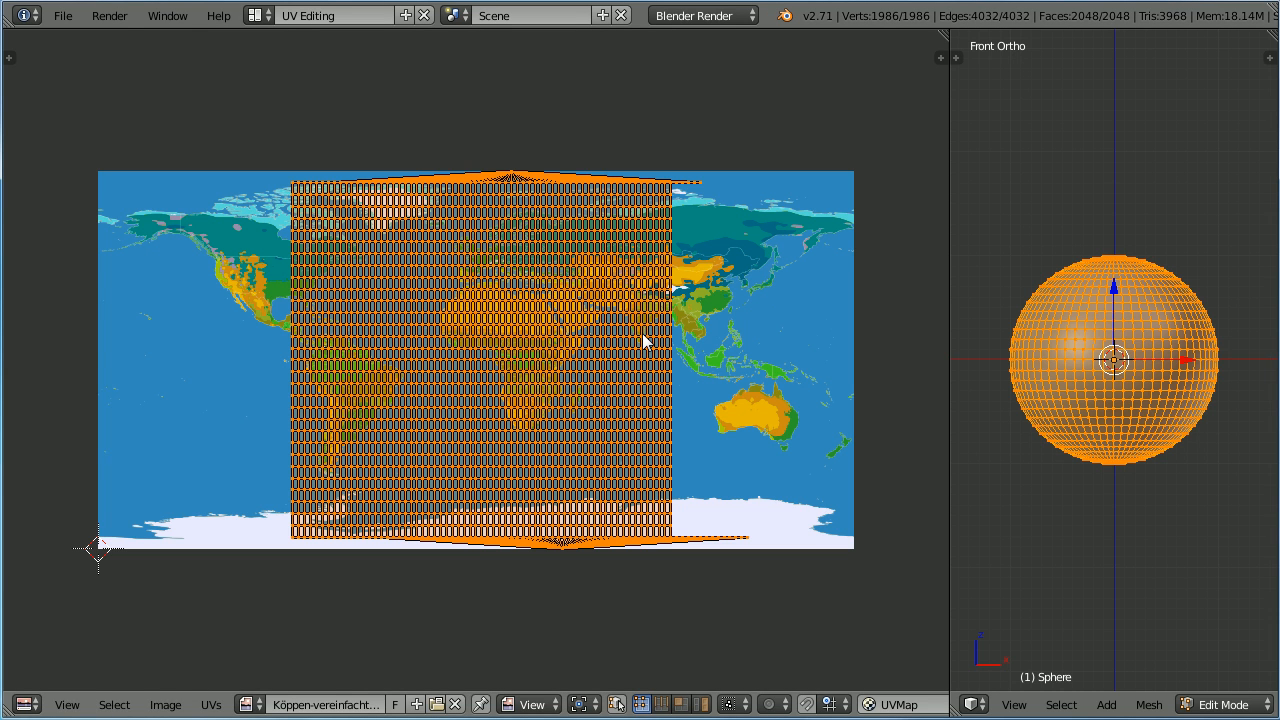
# Scale the UV layout by about 2 along X and move it along X so its grid spans the map's width.
pyautogui.press('s')
pyautogui.press('x')
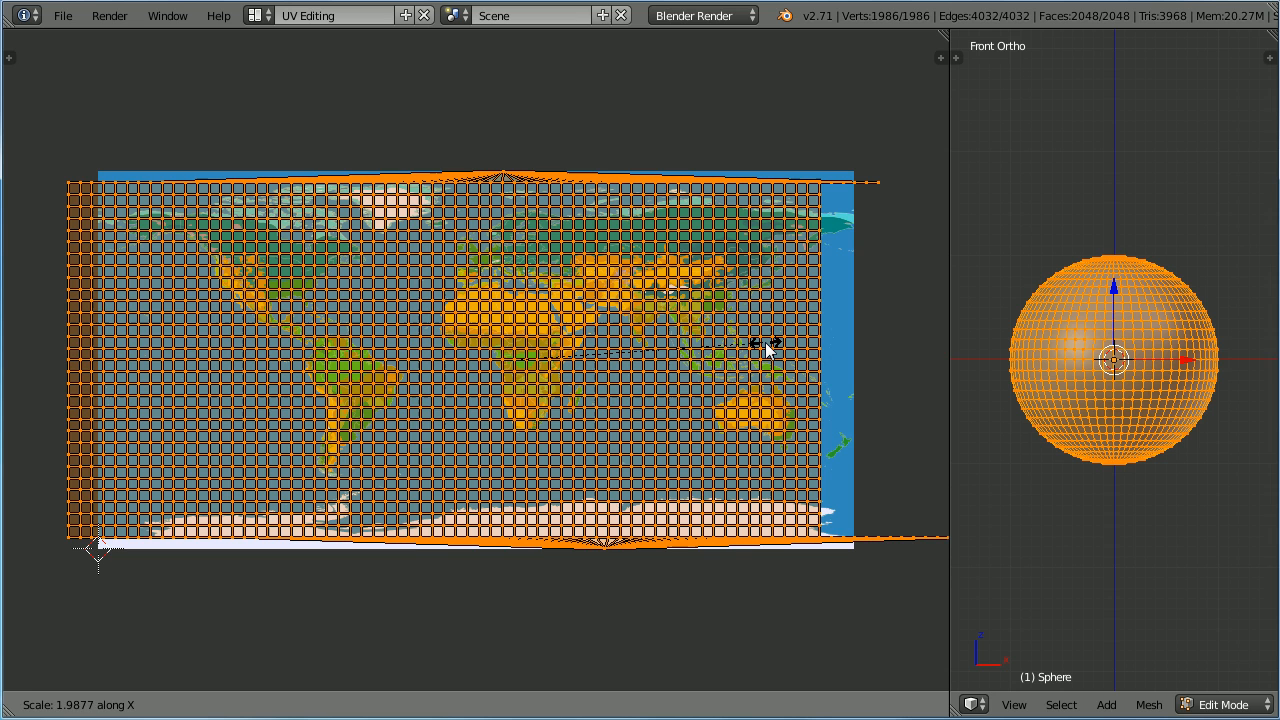
pyautogui.click(767, 342)
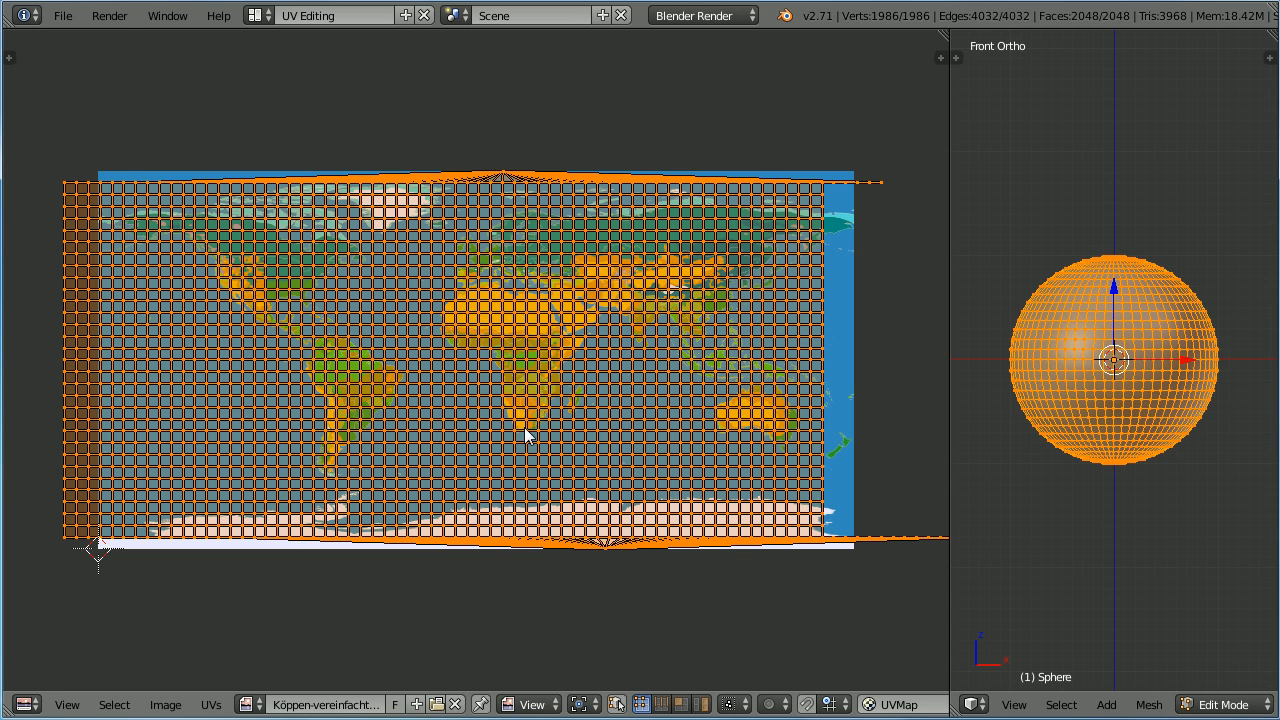
pyautogui.press('g')
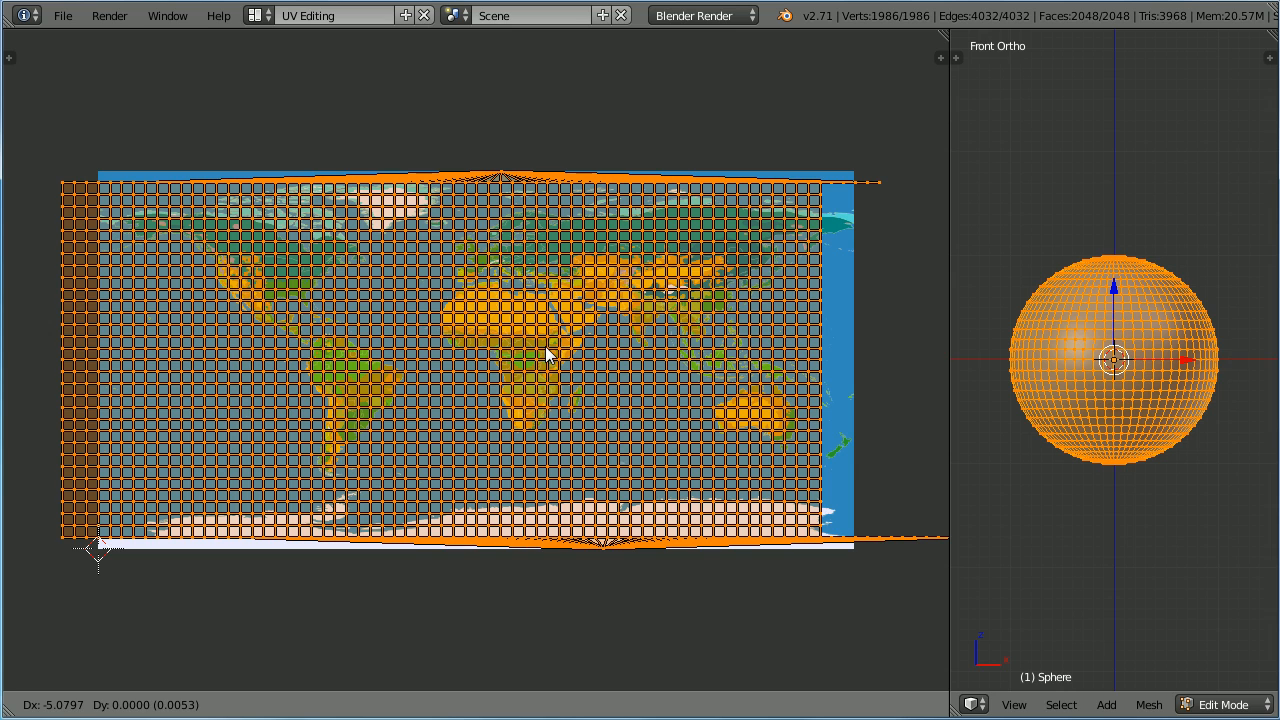
pyautogui.press('x')
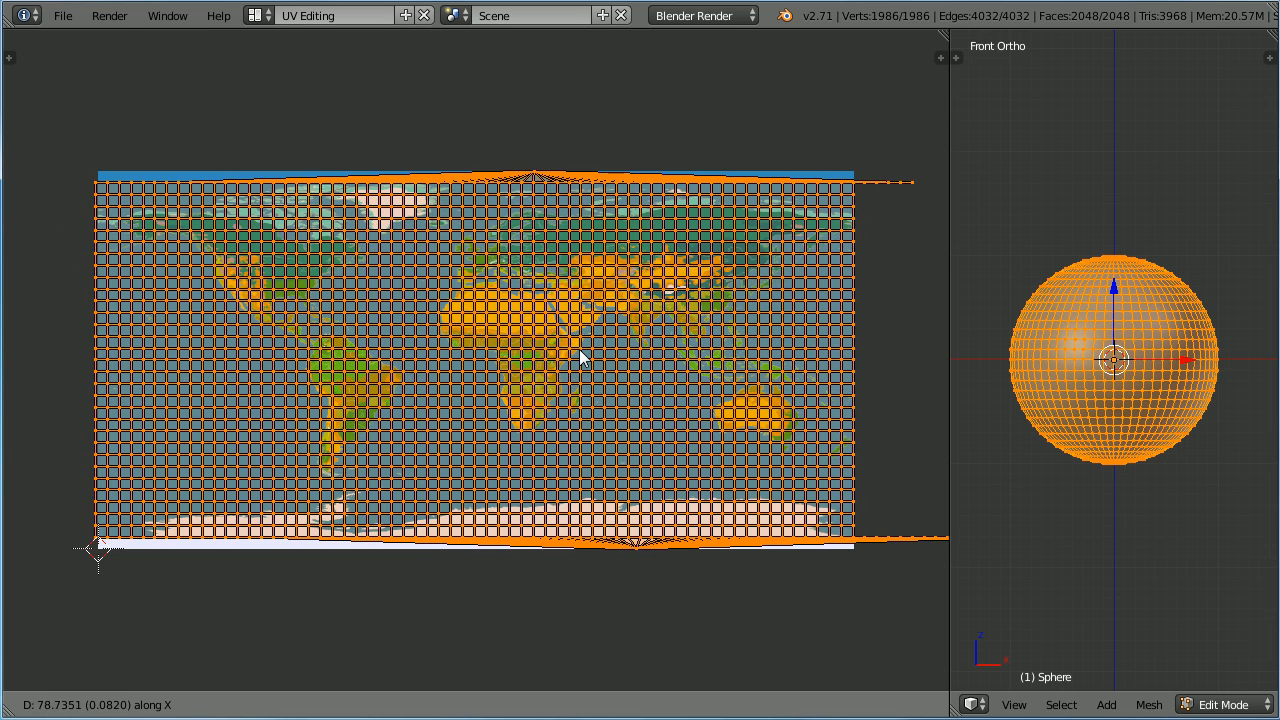
pyautogui.click(580, 349)
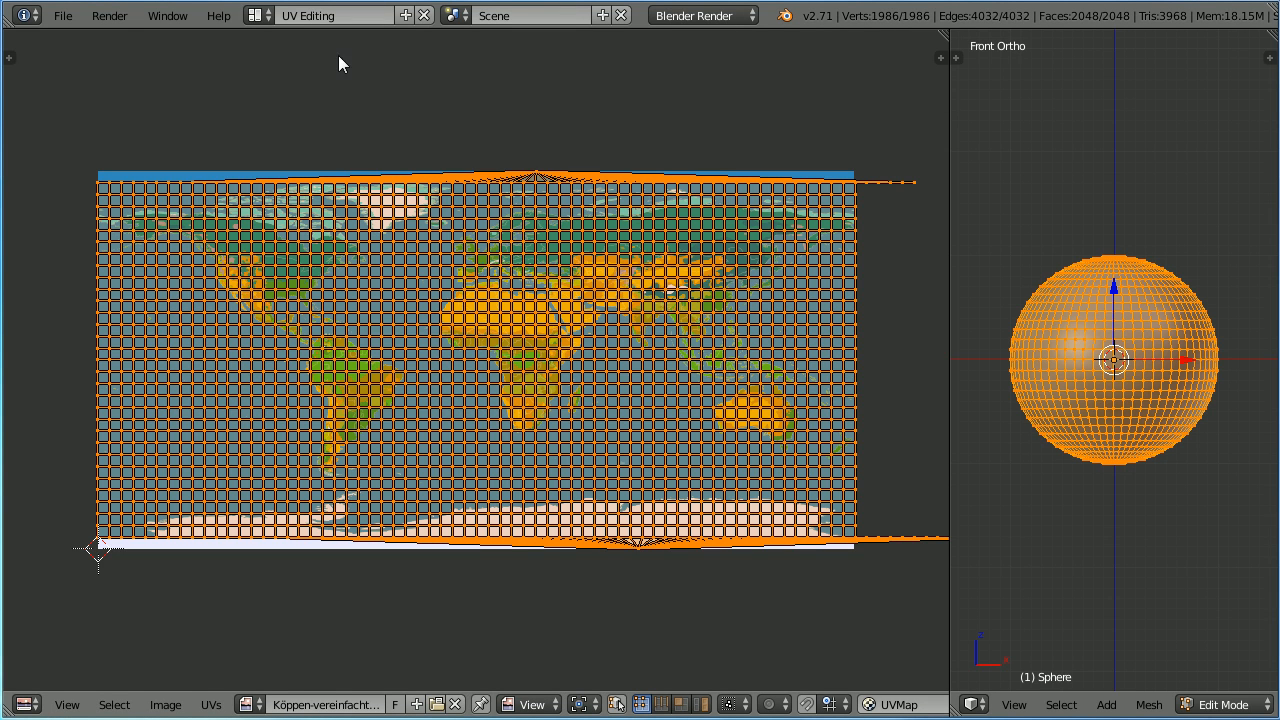
# Switch to the Default screen layout, merge the two split areas into one and make it a 3D View.
pyautogui.click(257, 15)
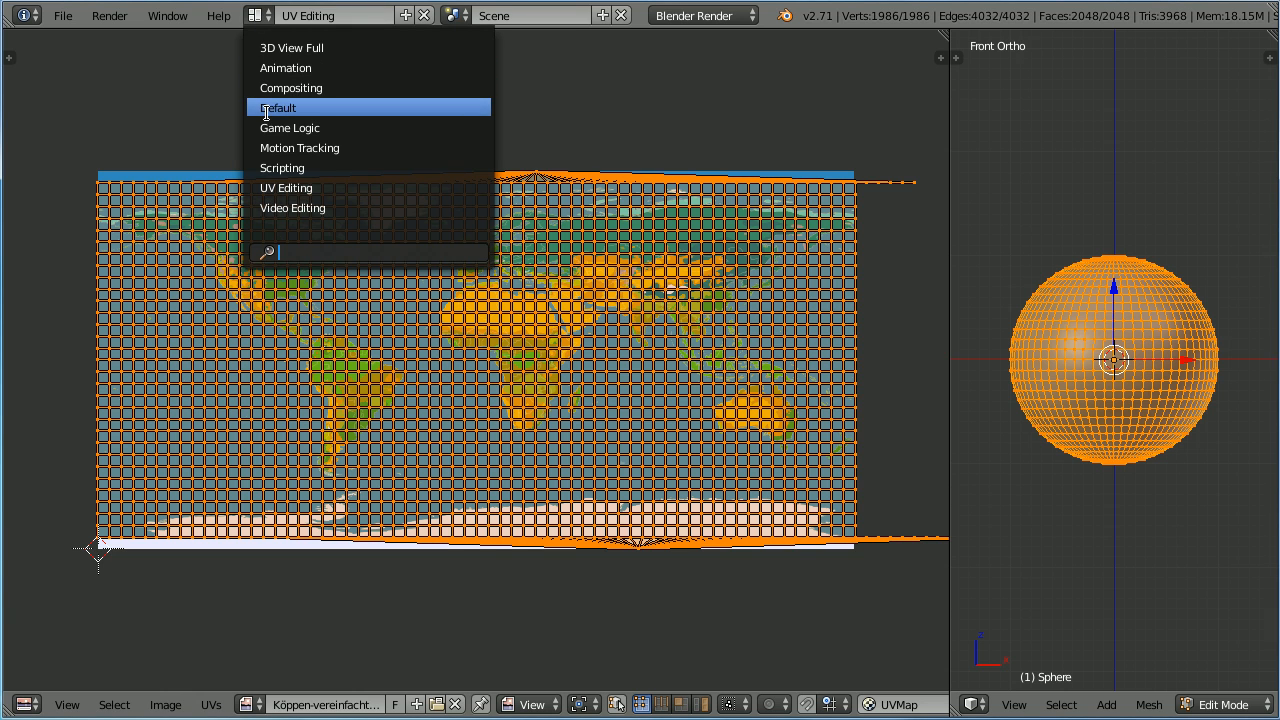
pyautogui.click(411, 108)
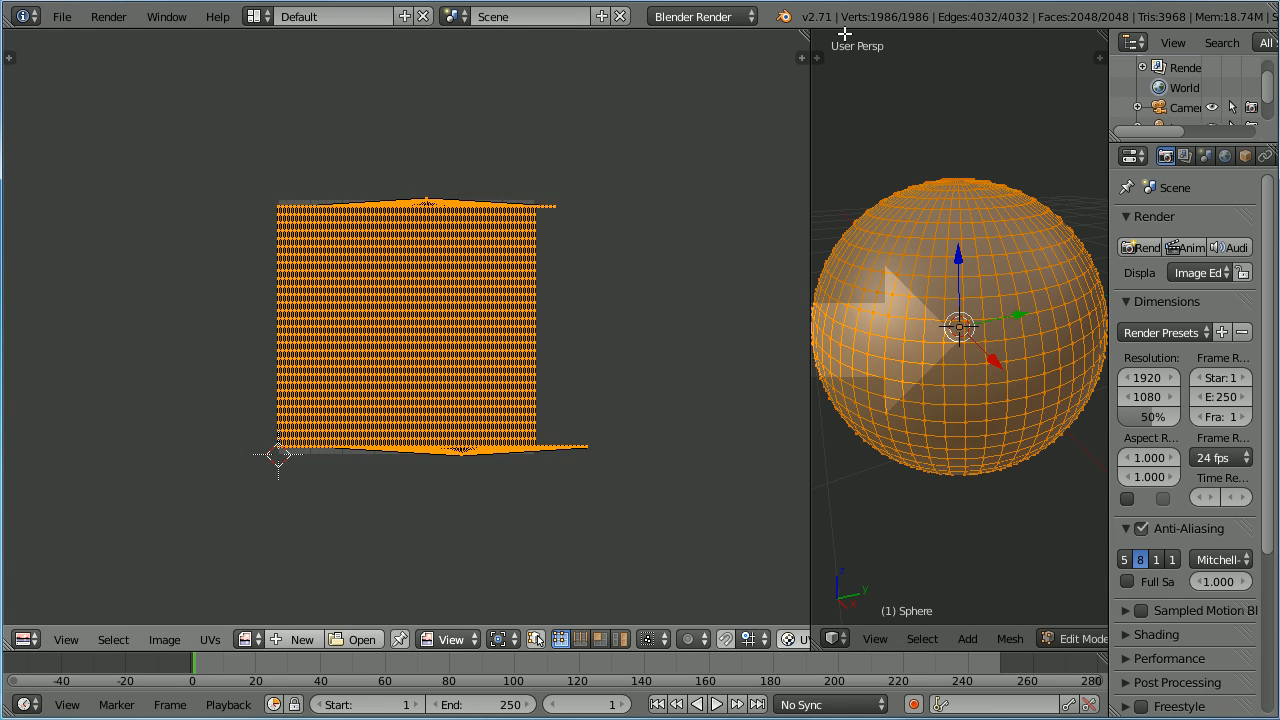
pyautogui.moveTo(845, 34); pyautogui.dragTo(850, 36)
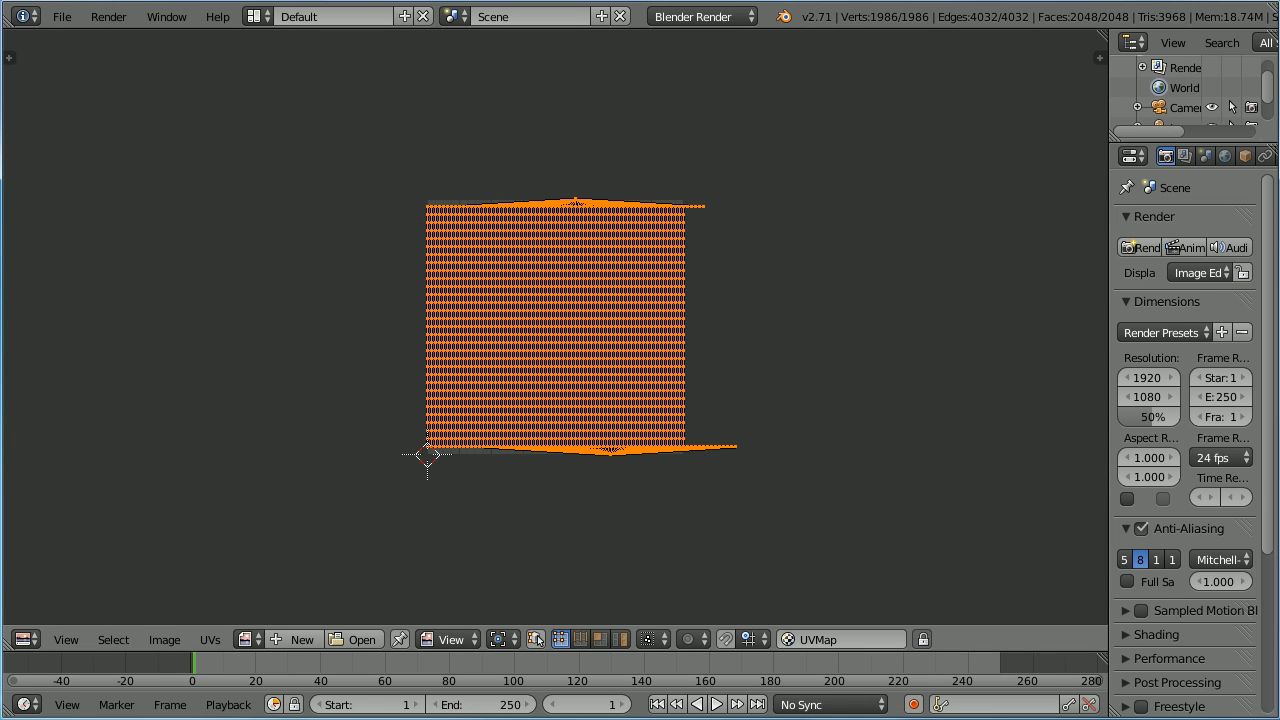
pyautogui.click(25, 639)
pyautogui.click(86, 621)
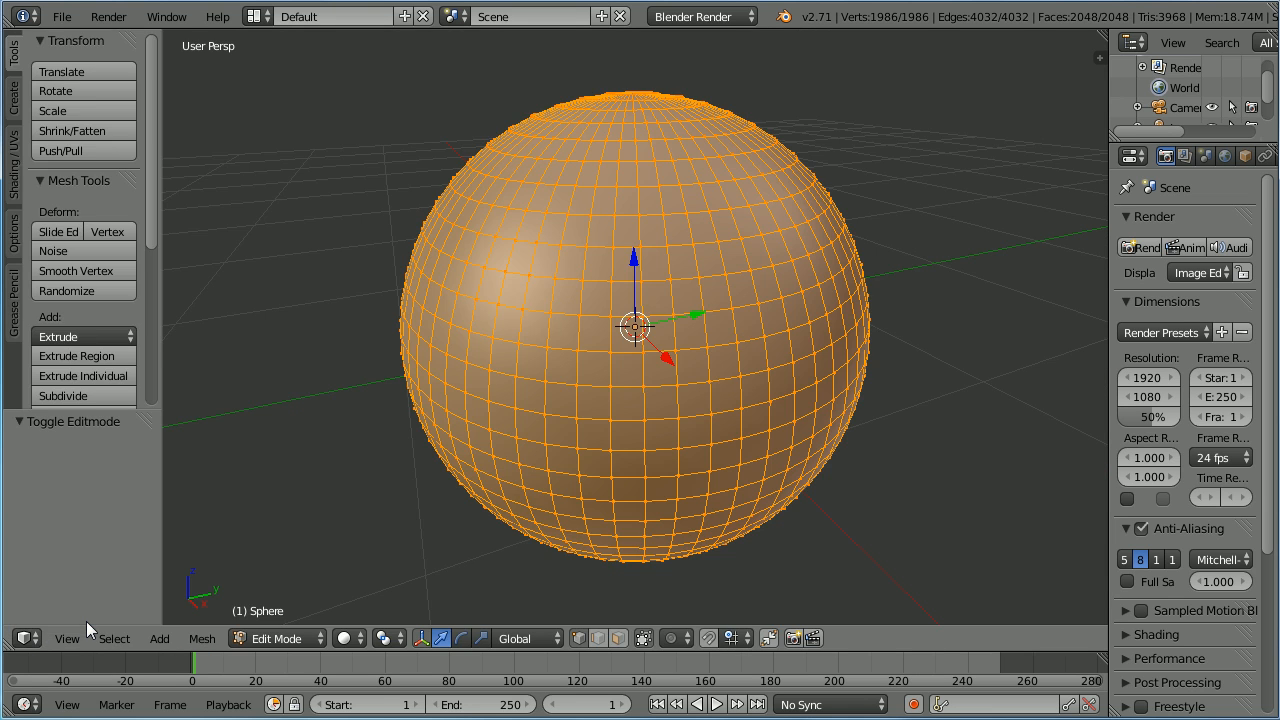
# Set the viewport shading to Texture and return the sphere to Object Mode.
pyautogui.click(350, 640)
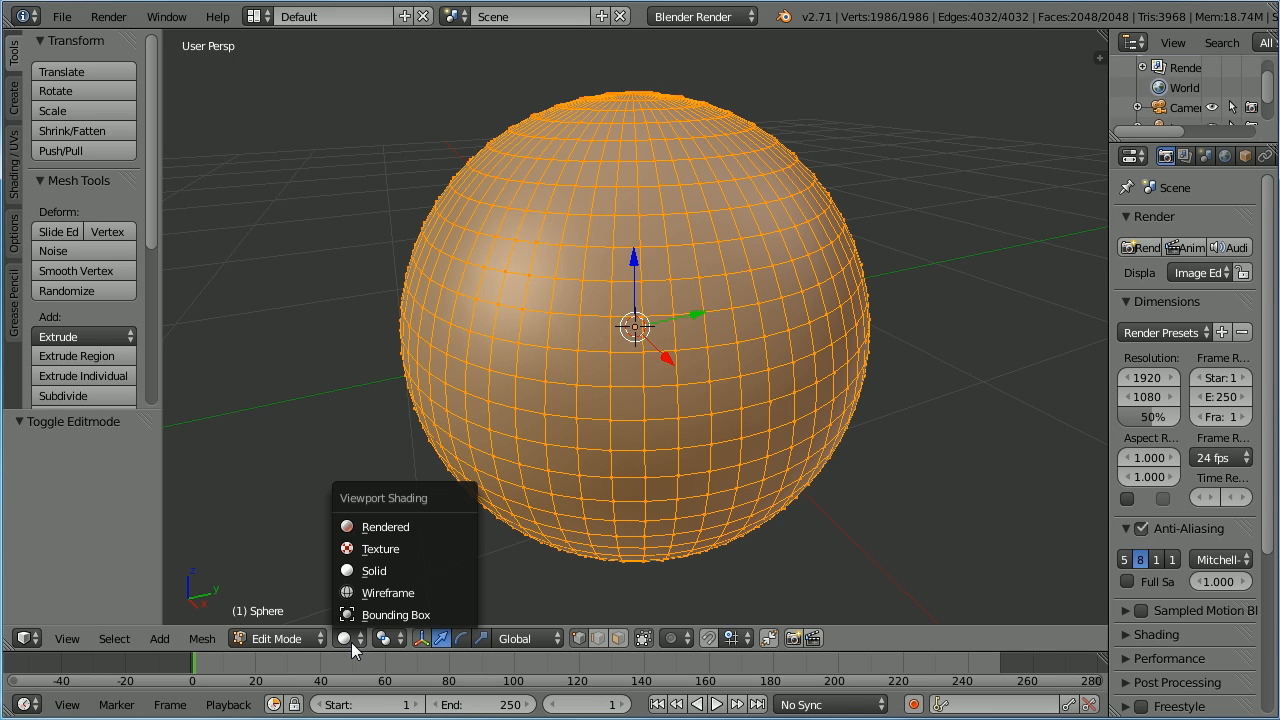
pyautogui.click(446, 548)
pyautogui.click(298, 639)
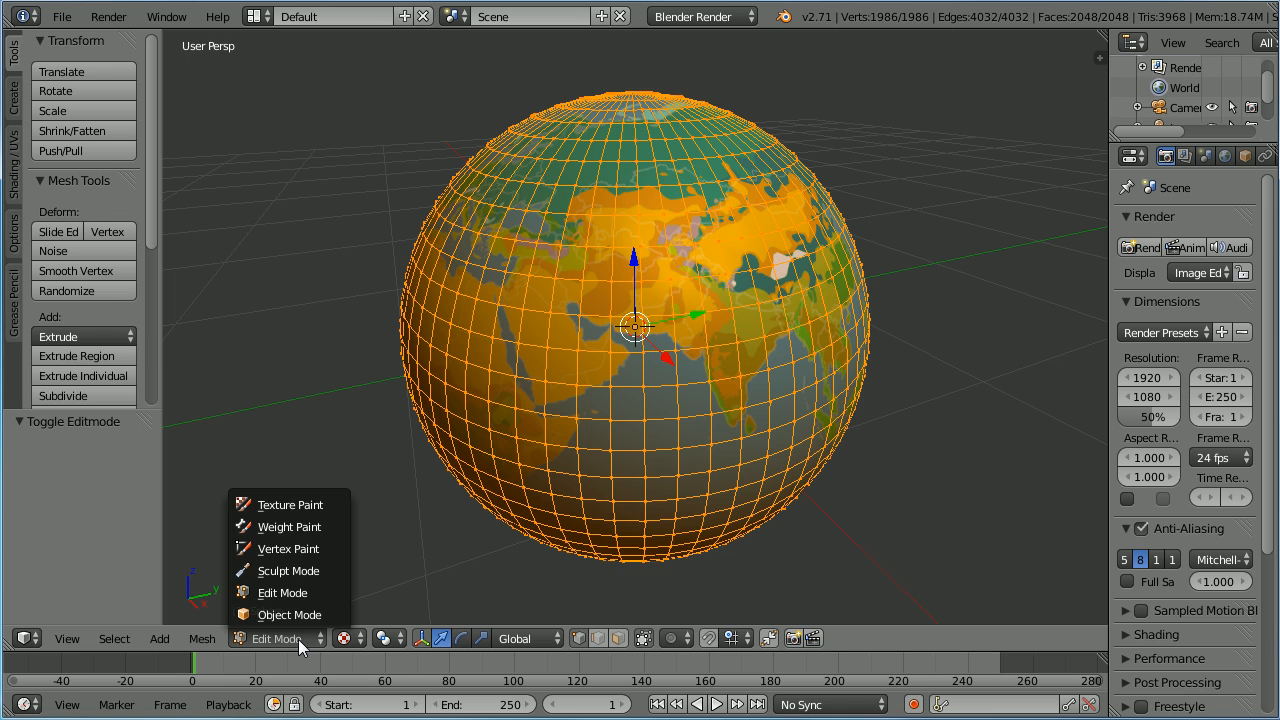
pyautogui.click(304, 615)
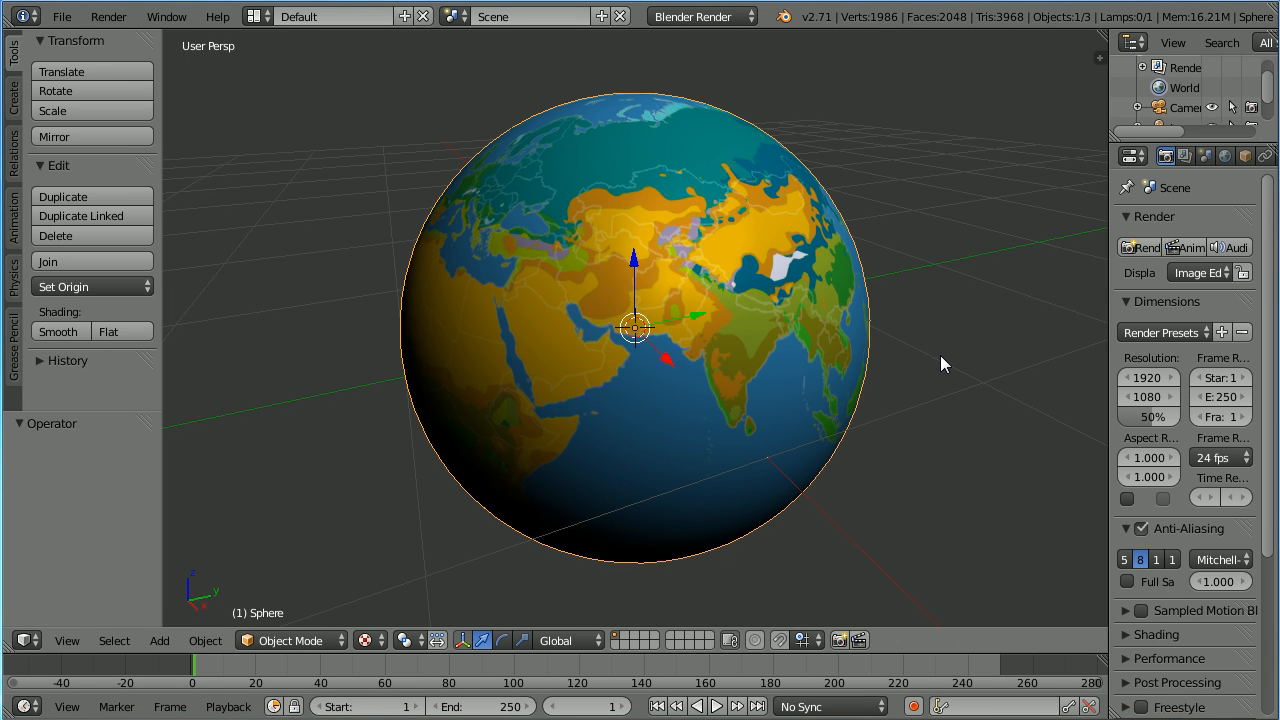
# Delete the lamp from the scene.
pyautogui.moveTo(940, 357); pyautogui.dragTo(988, 225, button='middle')
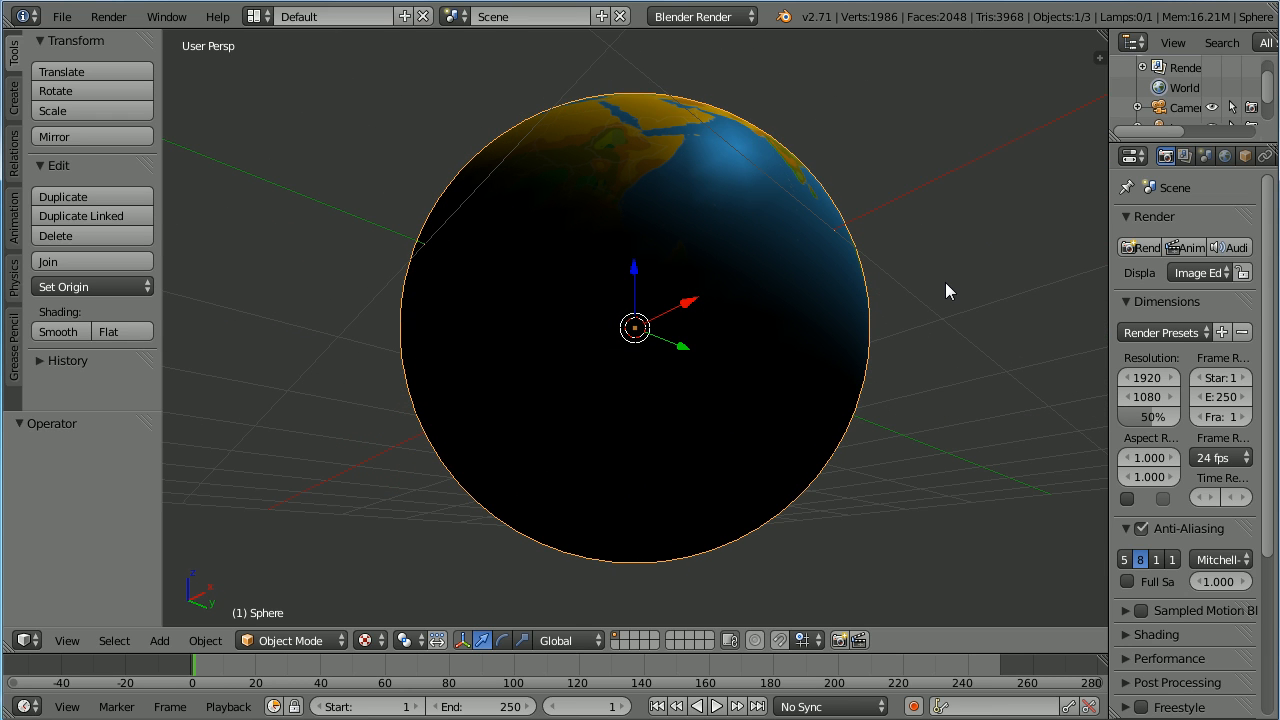
pyautogui.scroll(-7, 946, 283)
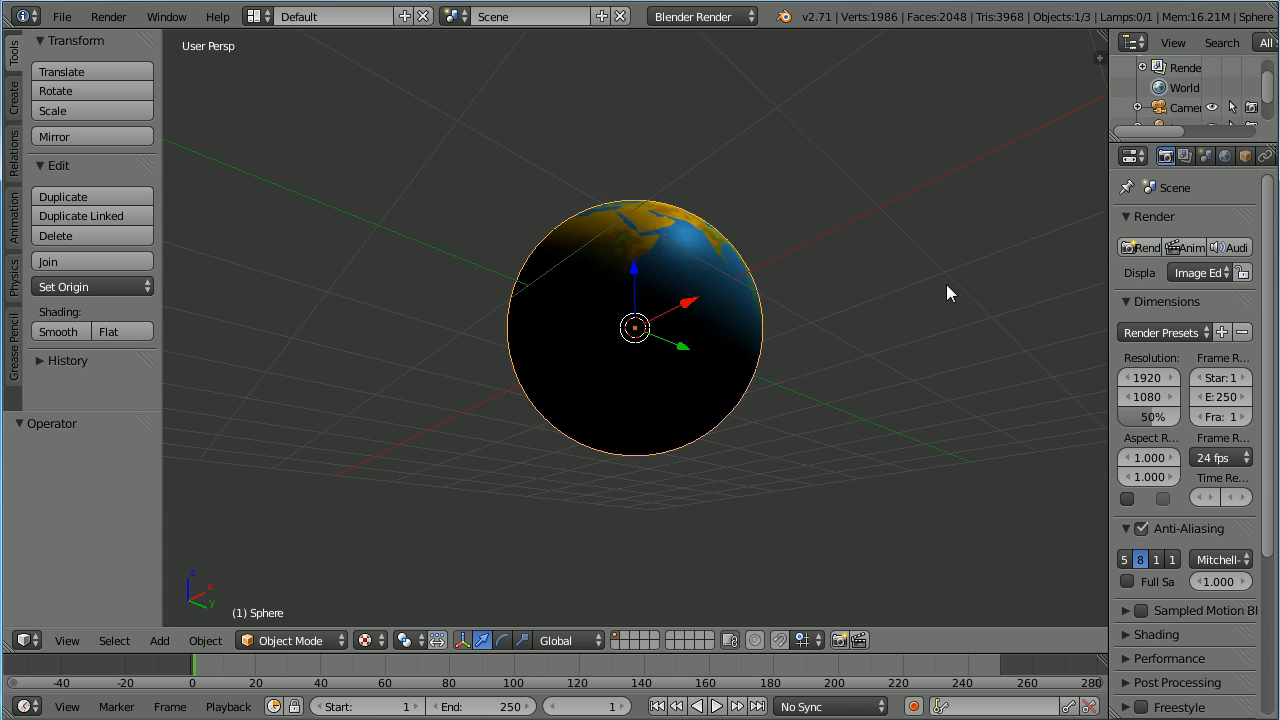
pyautogui.scroll(-2, 941, 297)
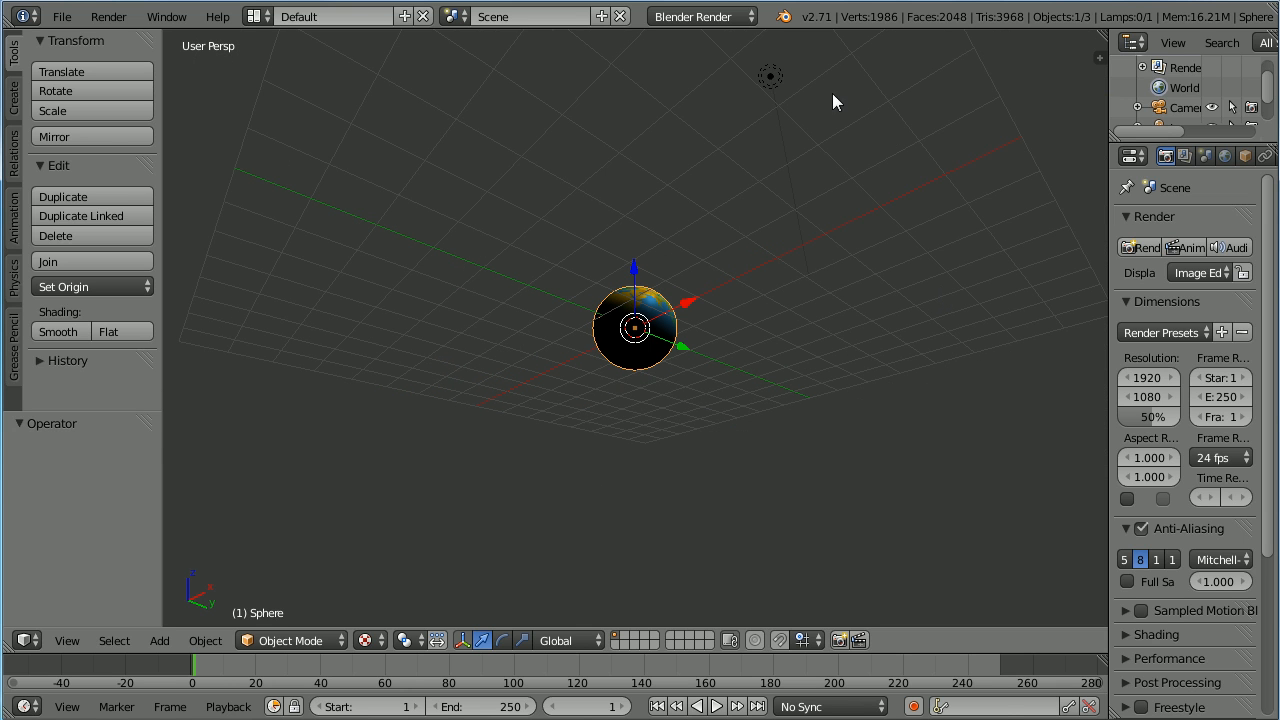
pyautogui.rightClick(771, 79)
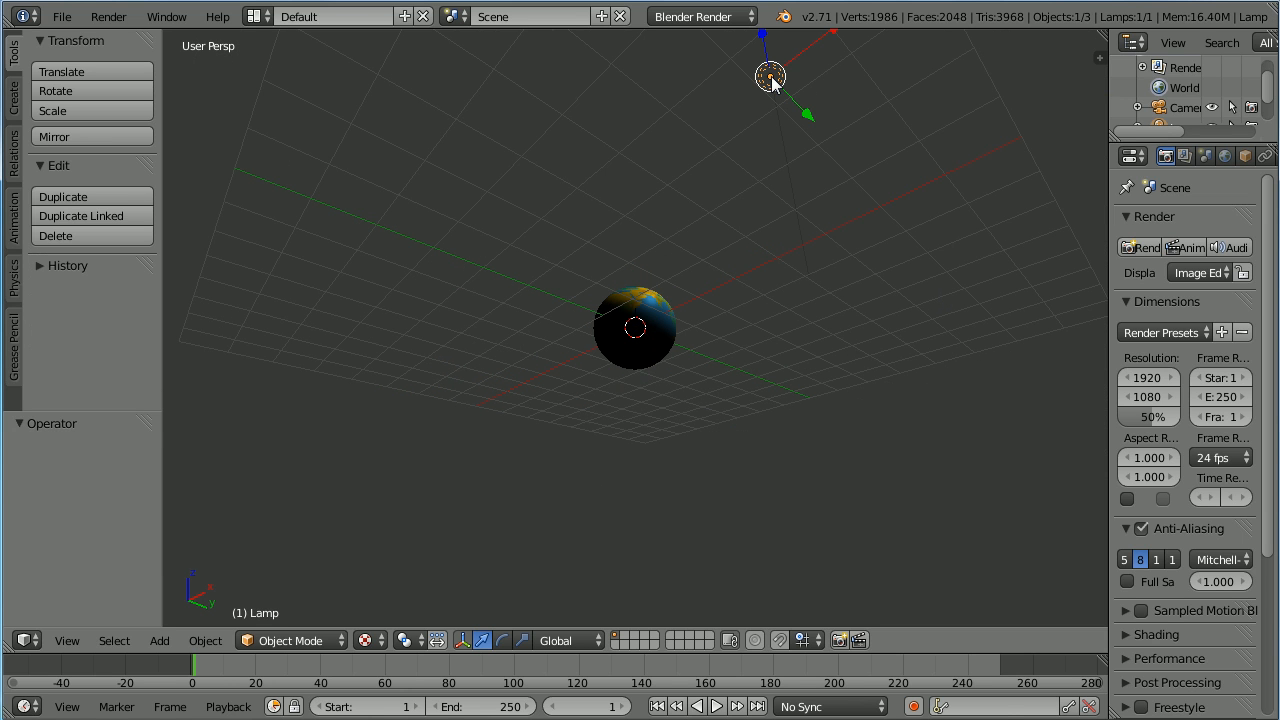
pyautogui.press('x')
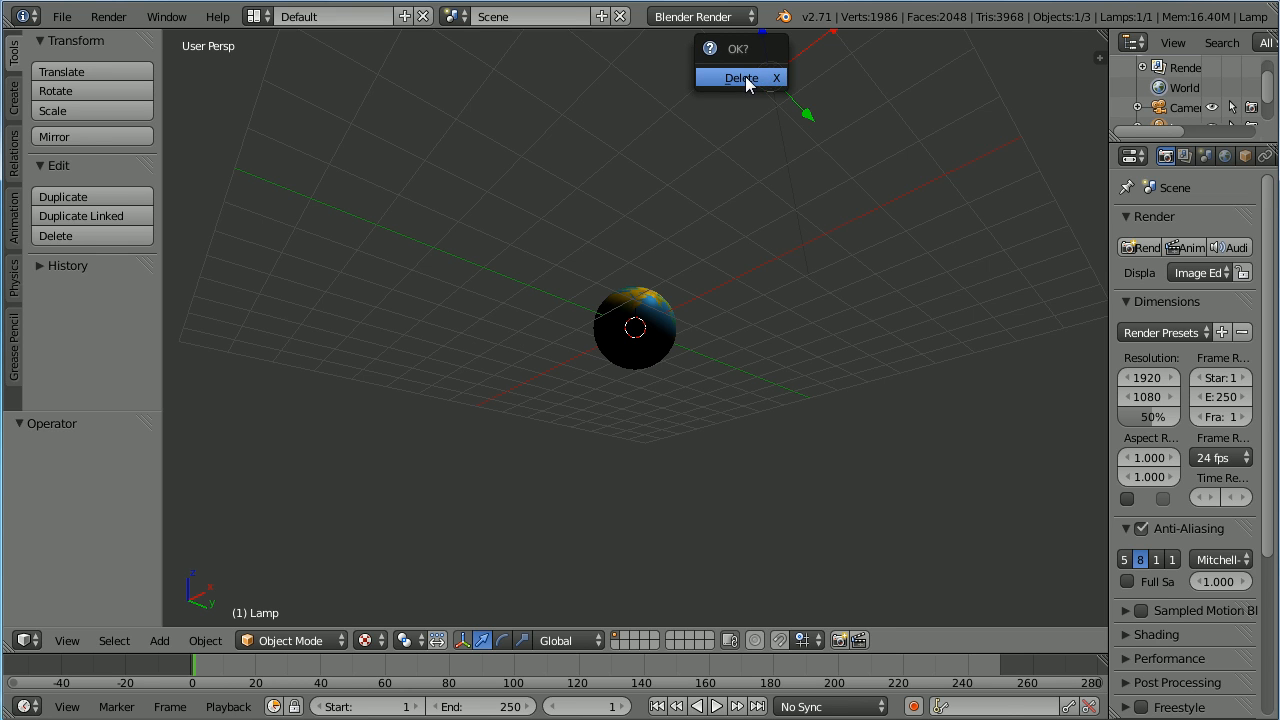
pyautogui.click(745, 77)
# Examine how the map image wraps around the globe, especially at the south and north poles.
pyautogui.scroll(10, 779, 487)
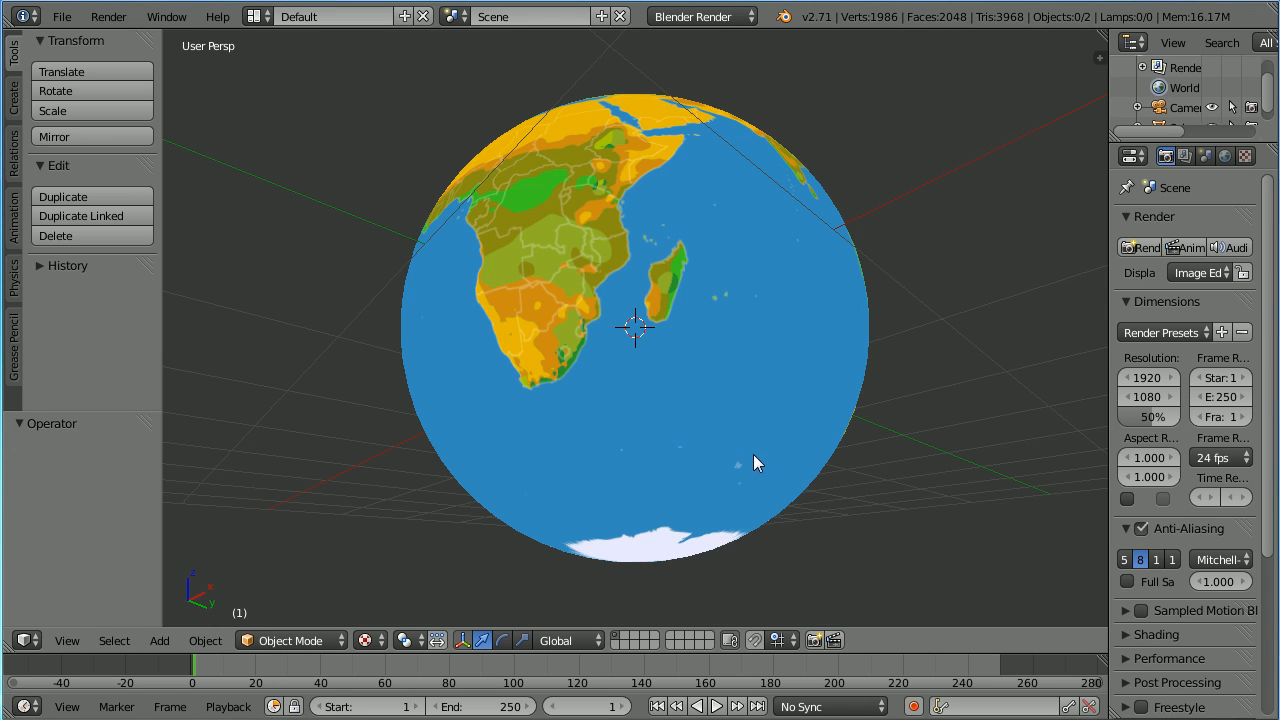
pyautogui.moveTo(753, 455); pyautogui.dragTo(722, 346, button='middle')
pyautogui.scroll(3, 722, 347)
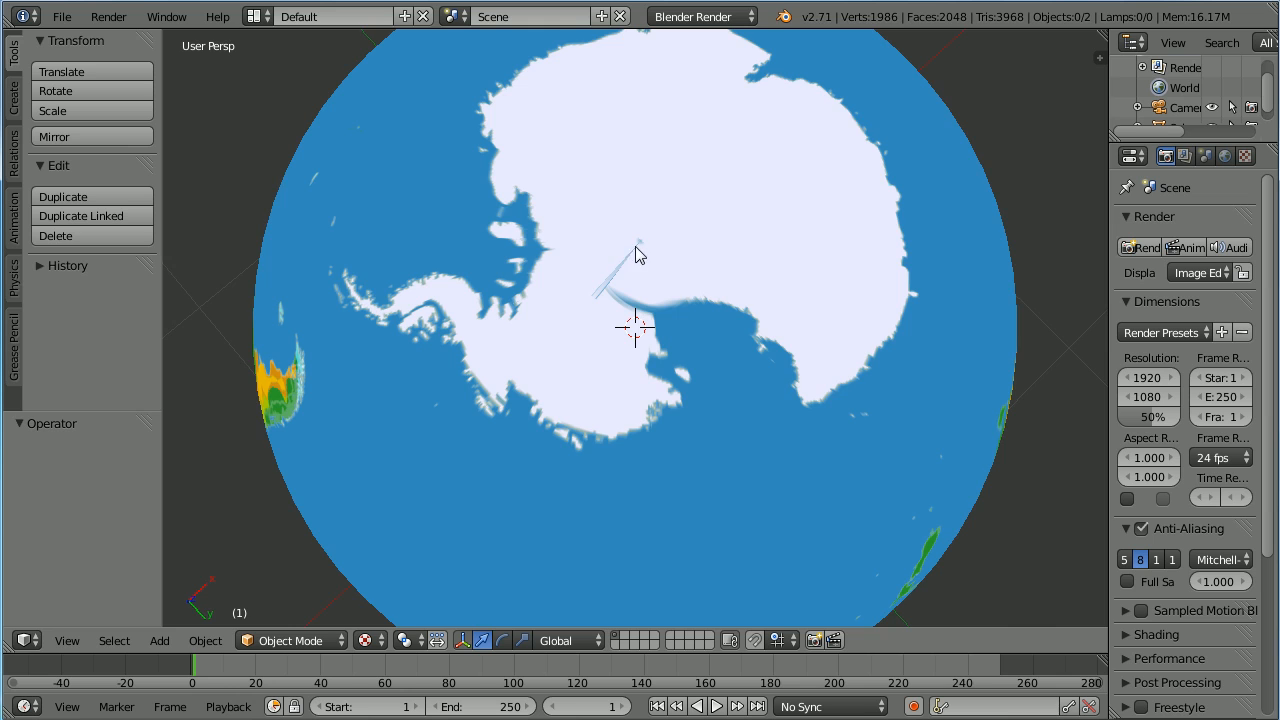
pyautogui.scroll(2, 673, 284)
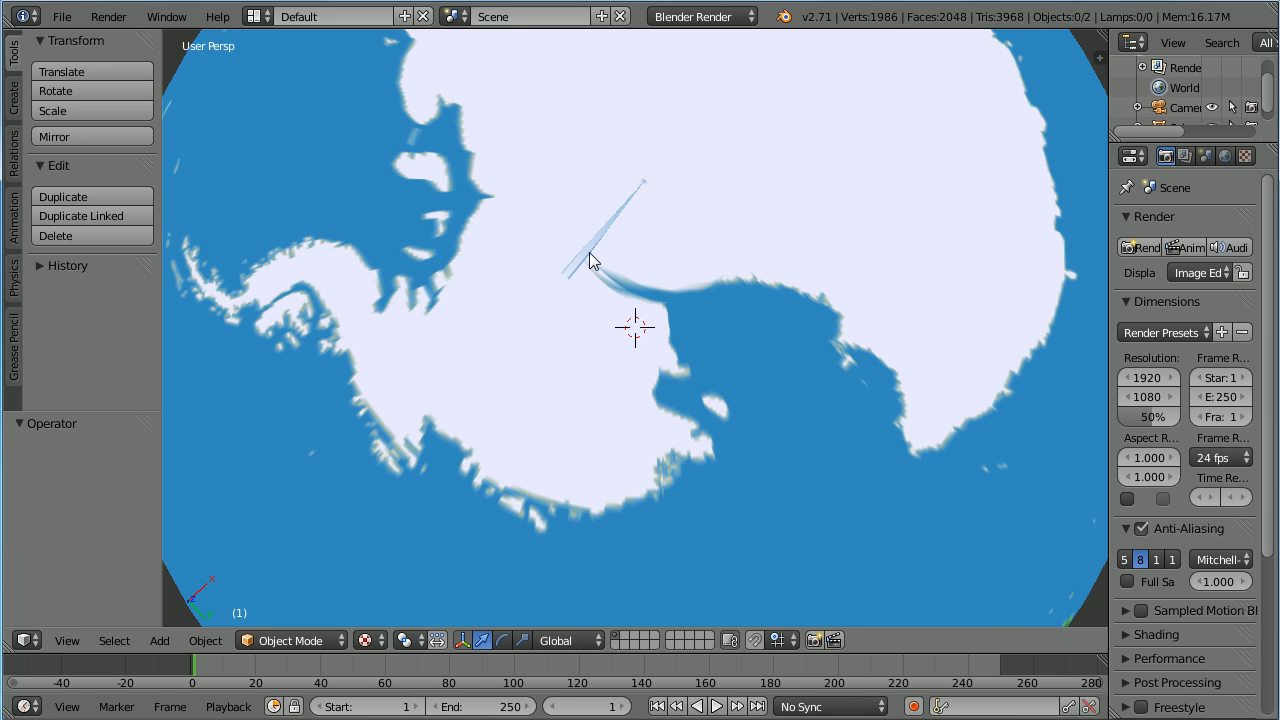
pyautogui.moveTo(720, 211); pyautogui.dragTo(727, 319, button='middle')
pyautogui.scroll(-3, 724, 317)
pyautogui.scroll(-3, 715, 295)
pyautogui.moveTo(709, 272); pyautogui.dragTo(650, 204, button='middle')
pyautogui.moveTo(667, 117); pyautogui.dragTo(686, 274, button='middle')
pyautogui.scroll(2, 661, 400)
pyautogui.moveTo(670, 494); pyautogui.dragTo(675, 453, button='middle')
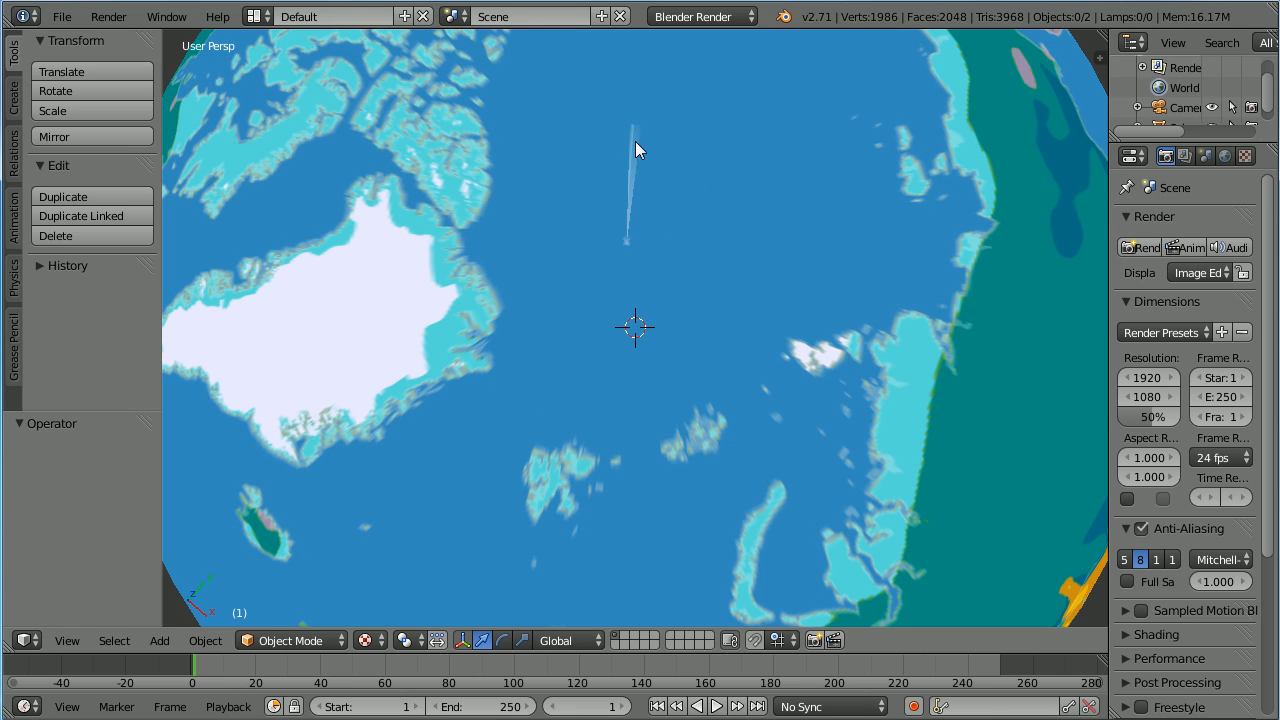
pyautogui.scroll(-5, 697, 338)
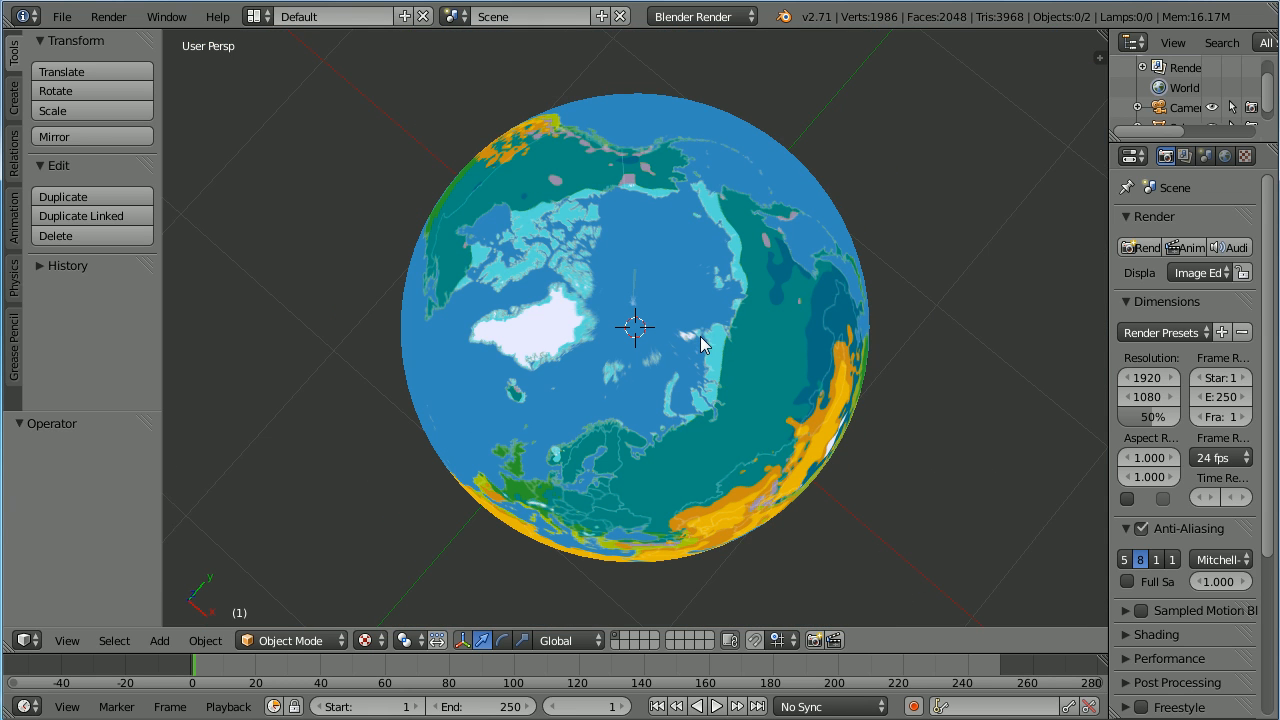
pyautogui.moveTo(674, 436); pyautogui.dragTo(671, 270, button='middle')
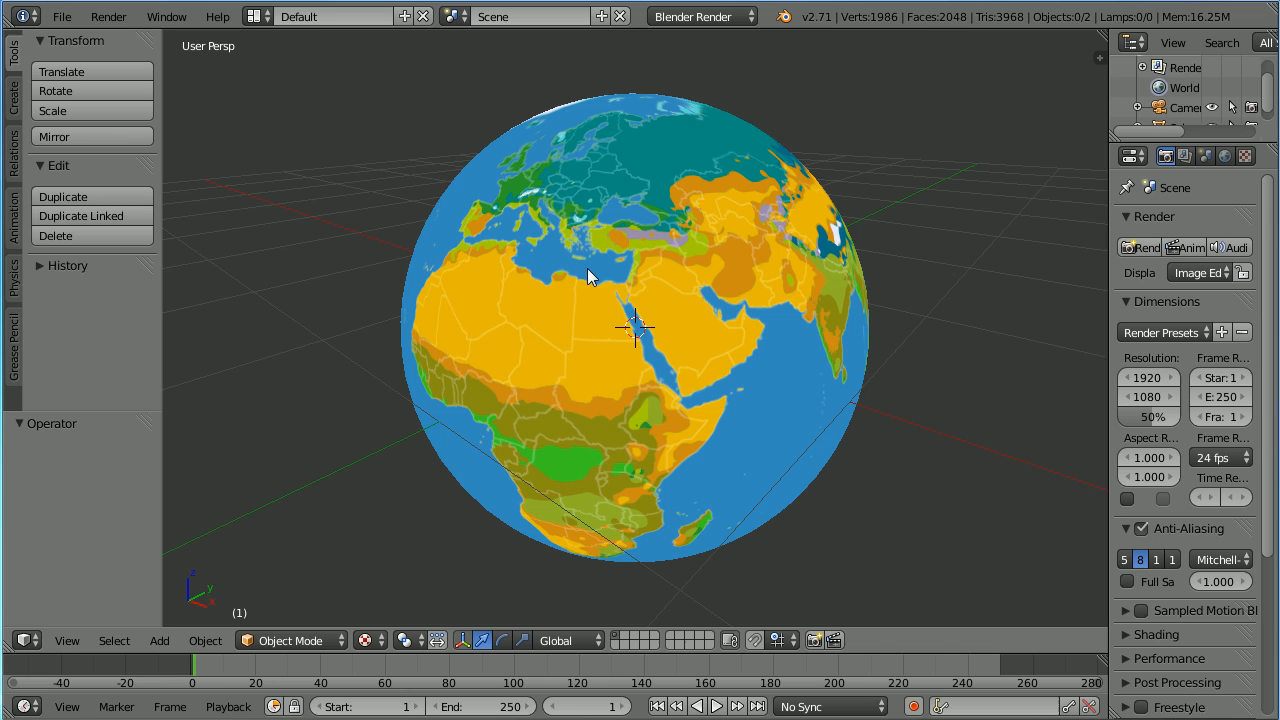
# Select the sphere, widen the properties area and rename the object globe.
pyautogui.rightClick(752, 303)
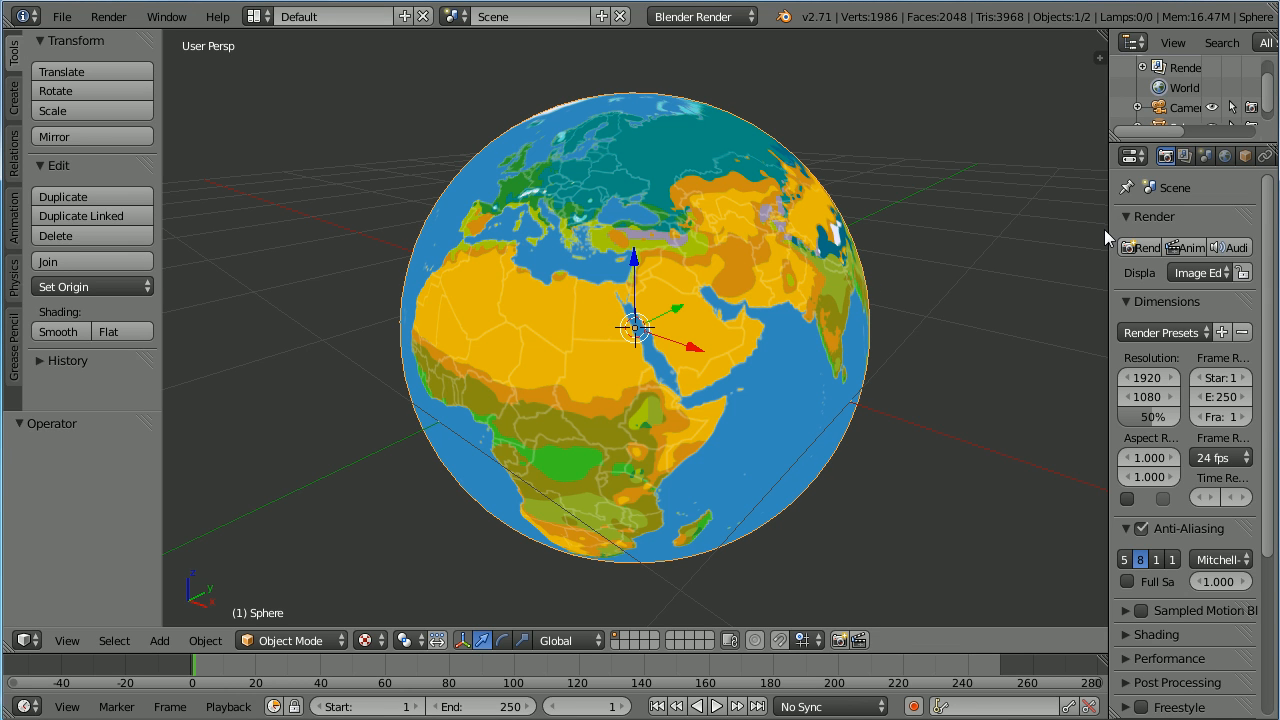
pyautogui.moveTo(1108, 238); pyautogui.dragTo(969, 248)
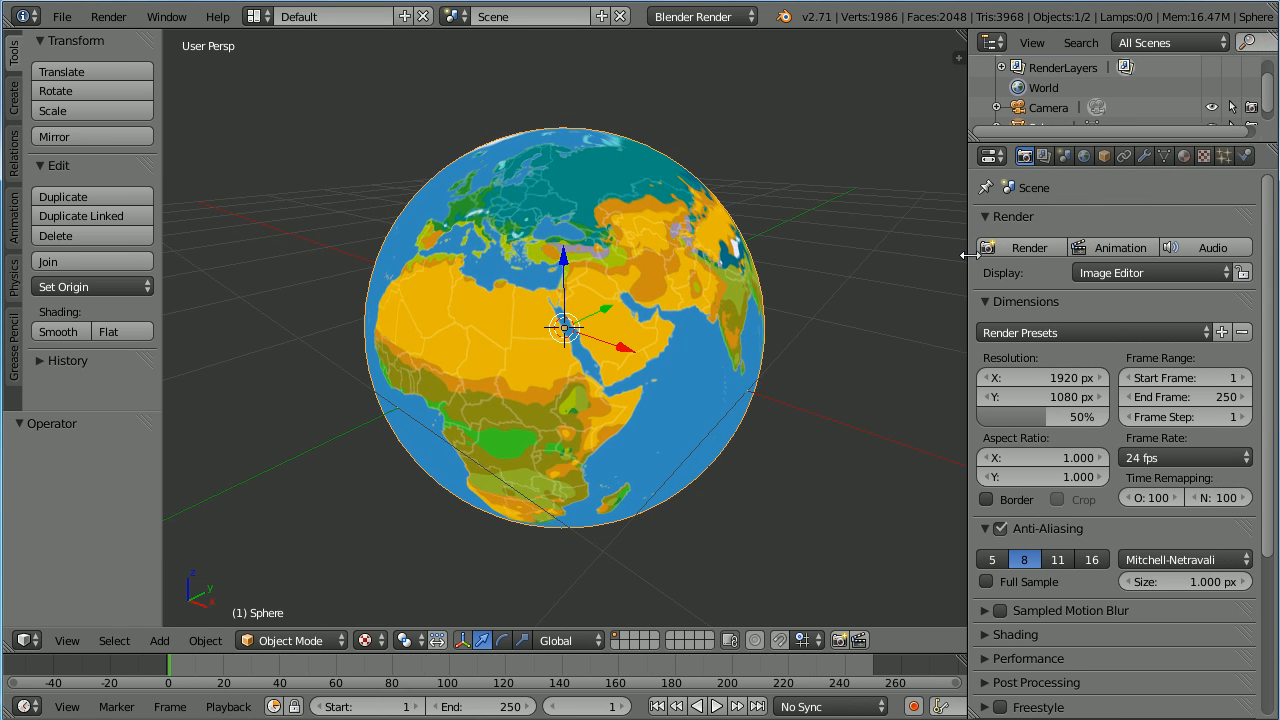
pyautogui.click(1104, 157)
pyautogui.click(1063, 224)
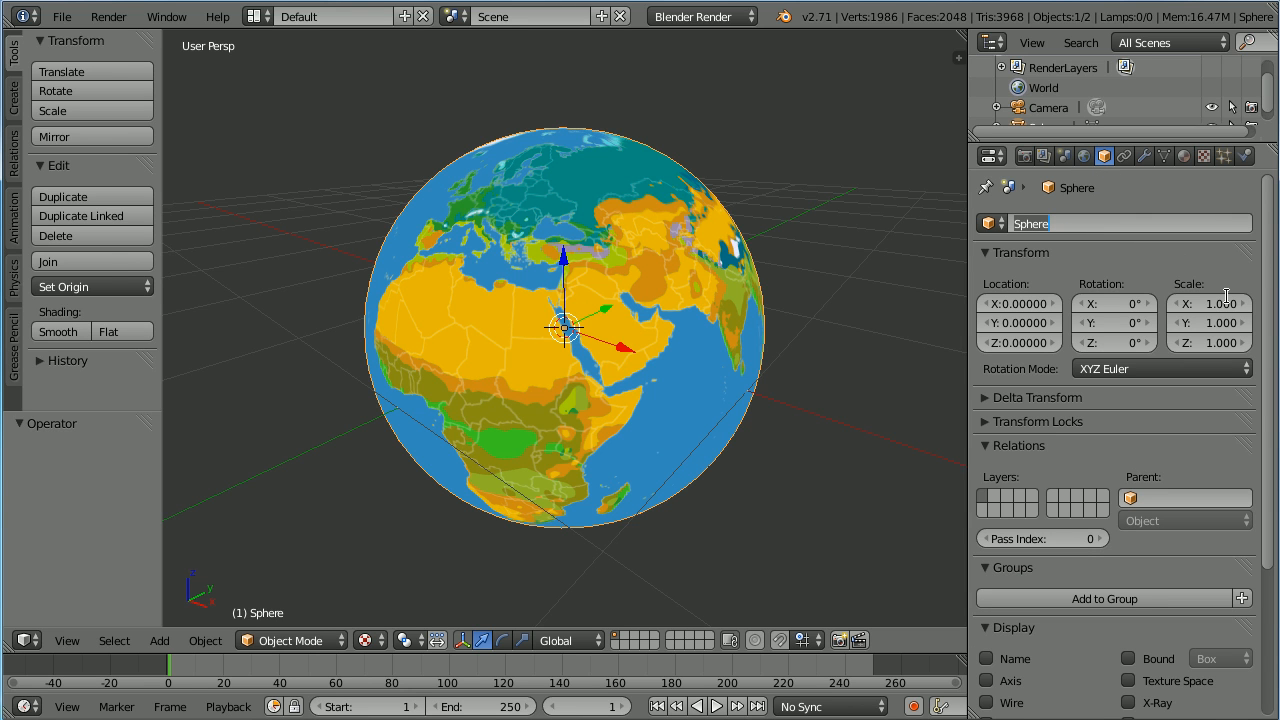
pyautogui.write('globe')
pyautogui.press('Return')
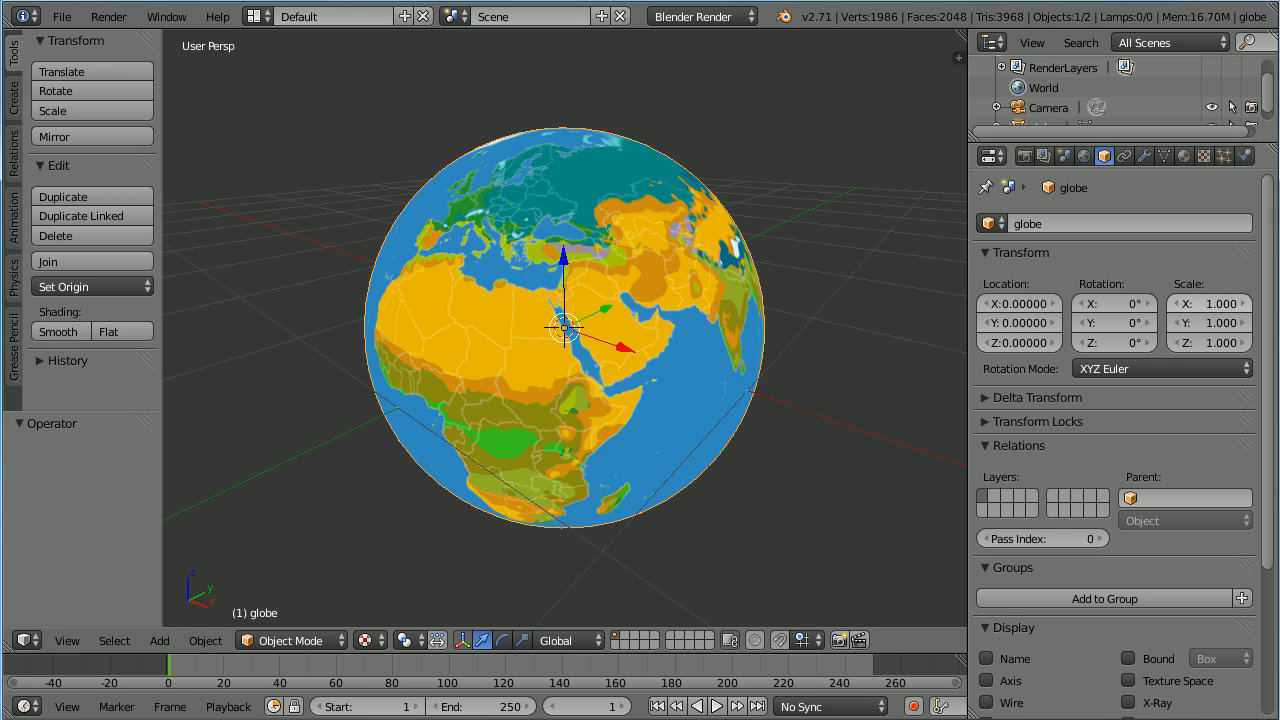
# Give the globe a new material named world.
pyautogui.click(1188, 158)
pyautogui.click(1018, 290)
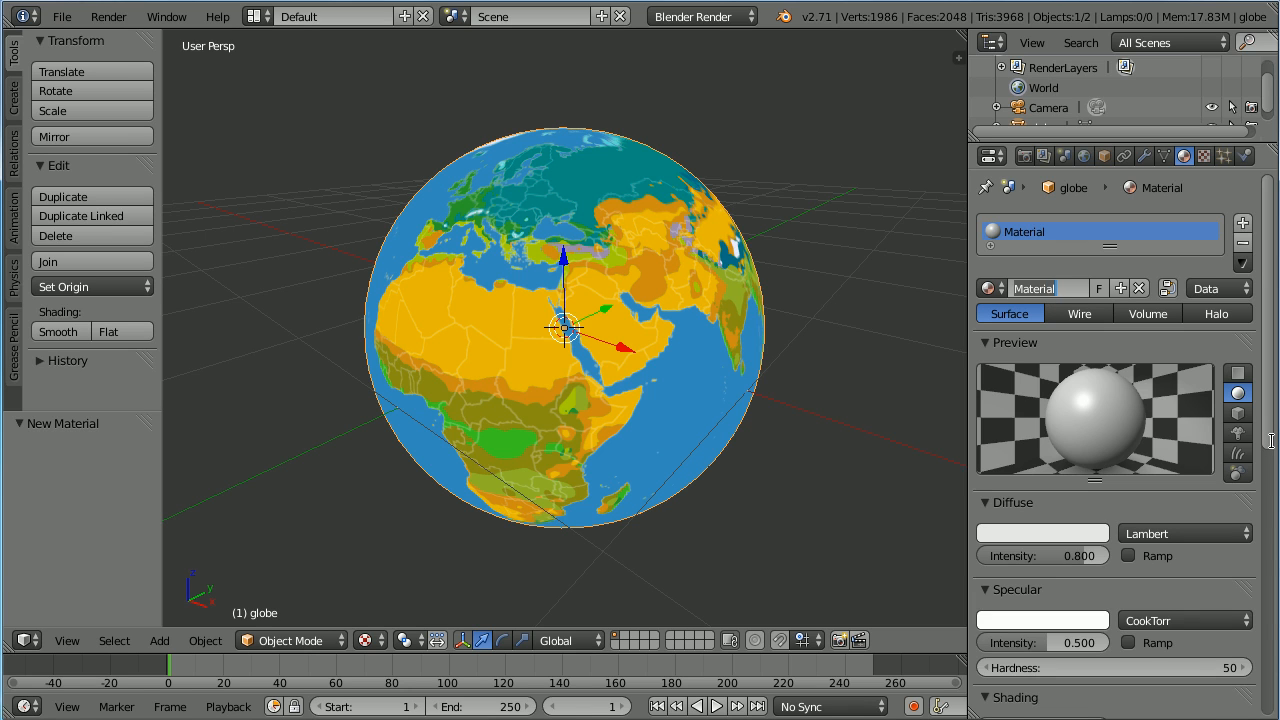
pyautogui.write('world')
pyautogui.press('Return')
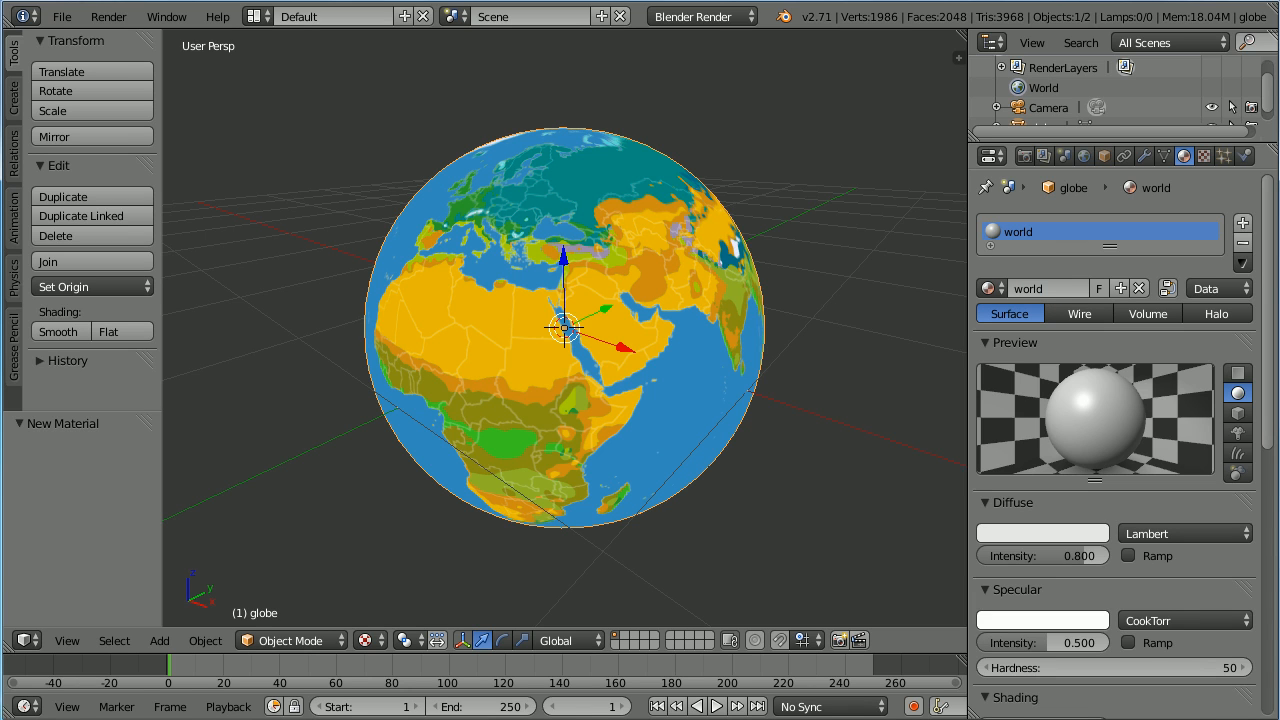
# Add a new texture to the world material and name it world.
pyautogui.click(1204, 156)
pyautogui.click(1026, 375)
pyautogui.click(1047, 378)
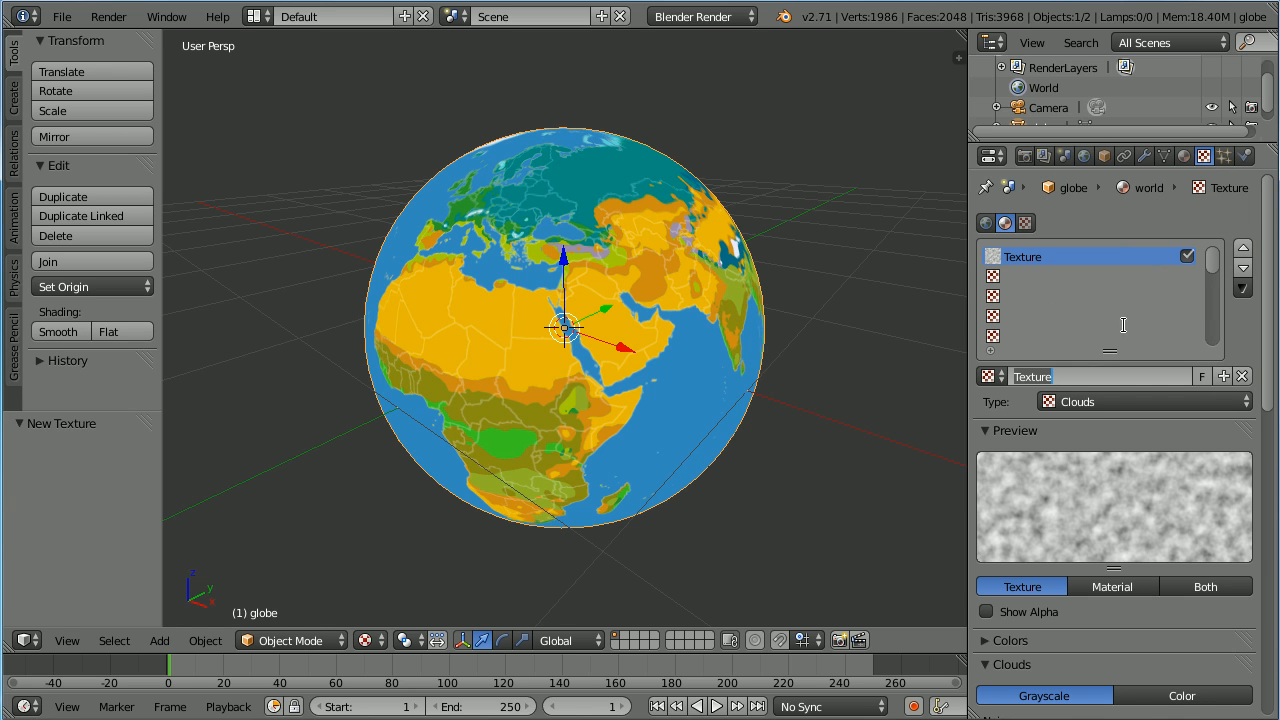
pyautogui.write('world')
pyautogui.press('Return')
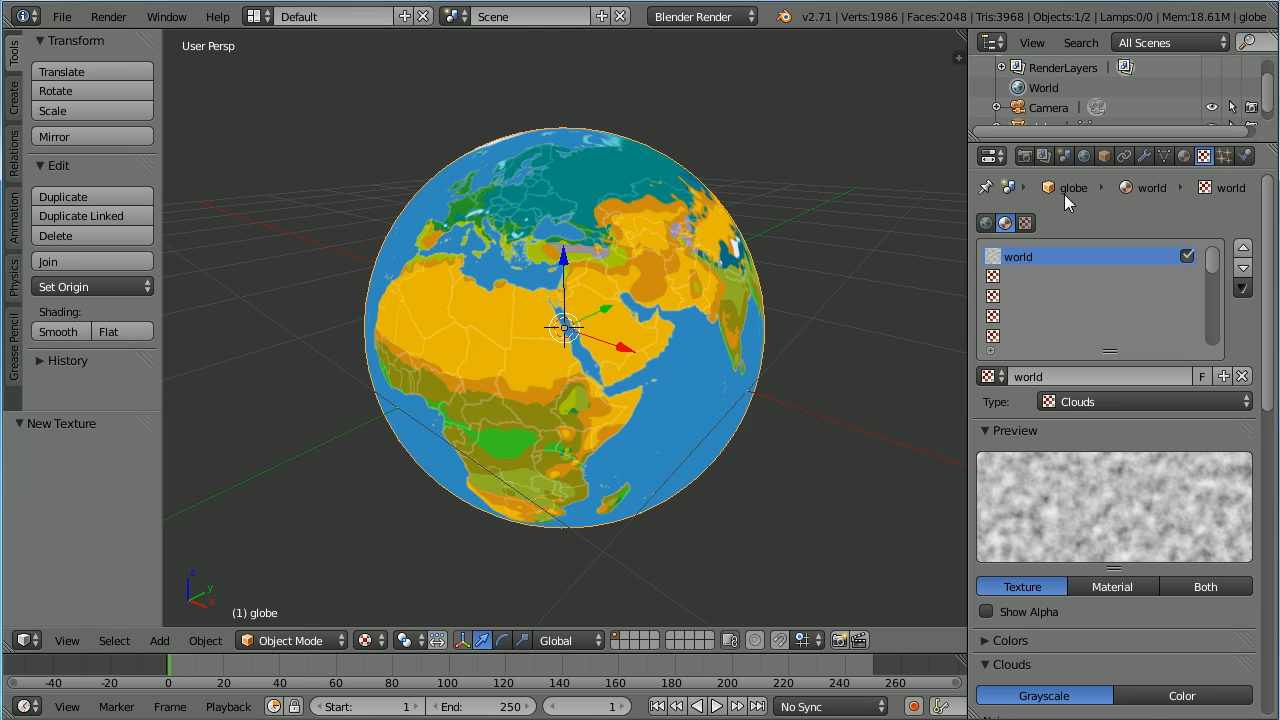
# Make world an Image or Movie texture using the existing Köppen-vereinfacht.svg.png image, with the preview showing both texture and material.
pyautogui.click(1131, 401)
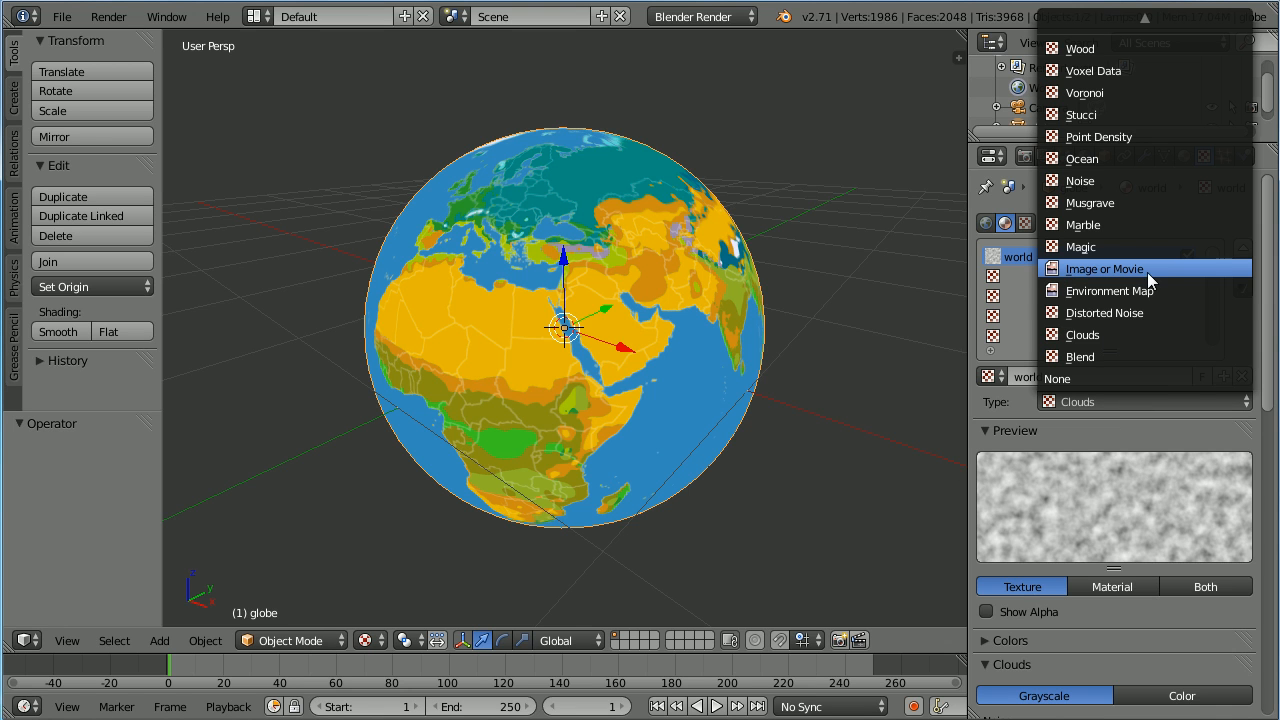
pyautogui.click(1174, 267)
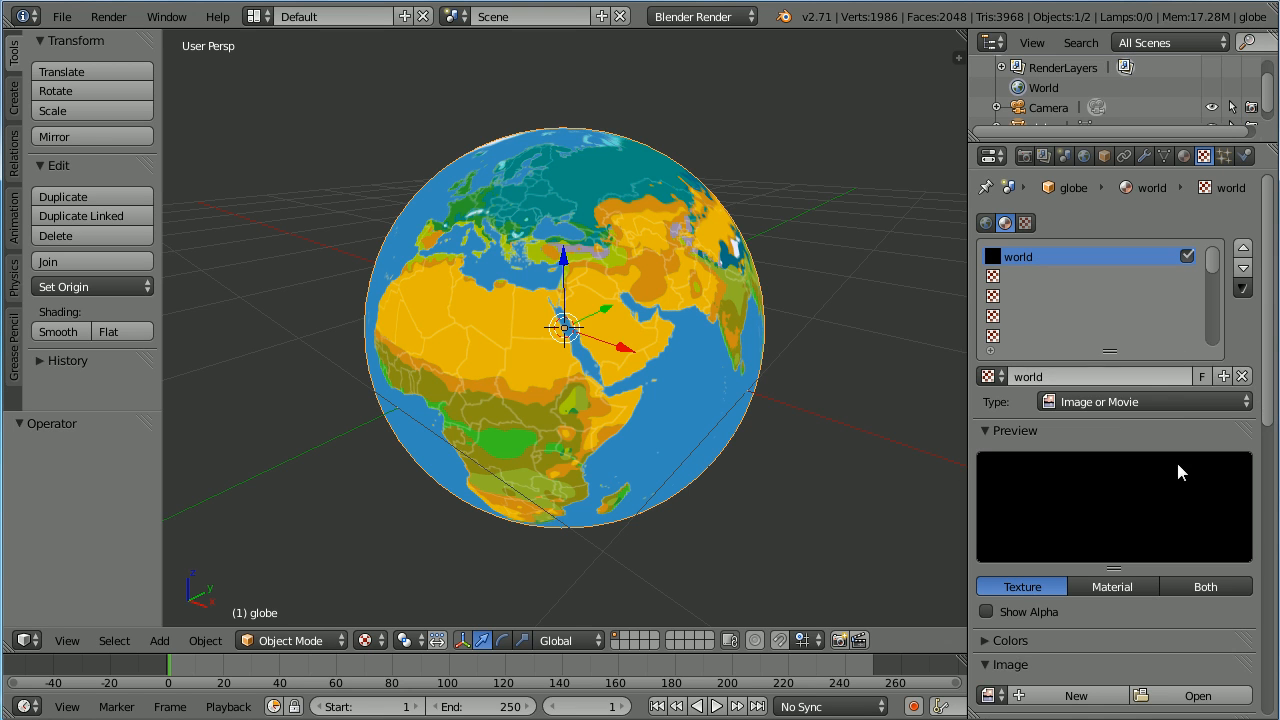
pyautogui.click(1207, 587)
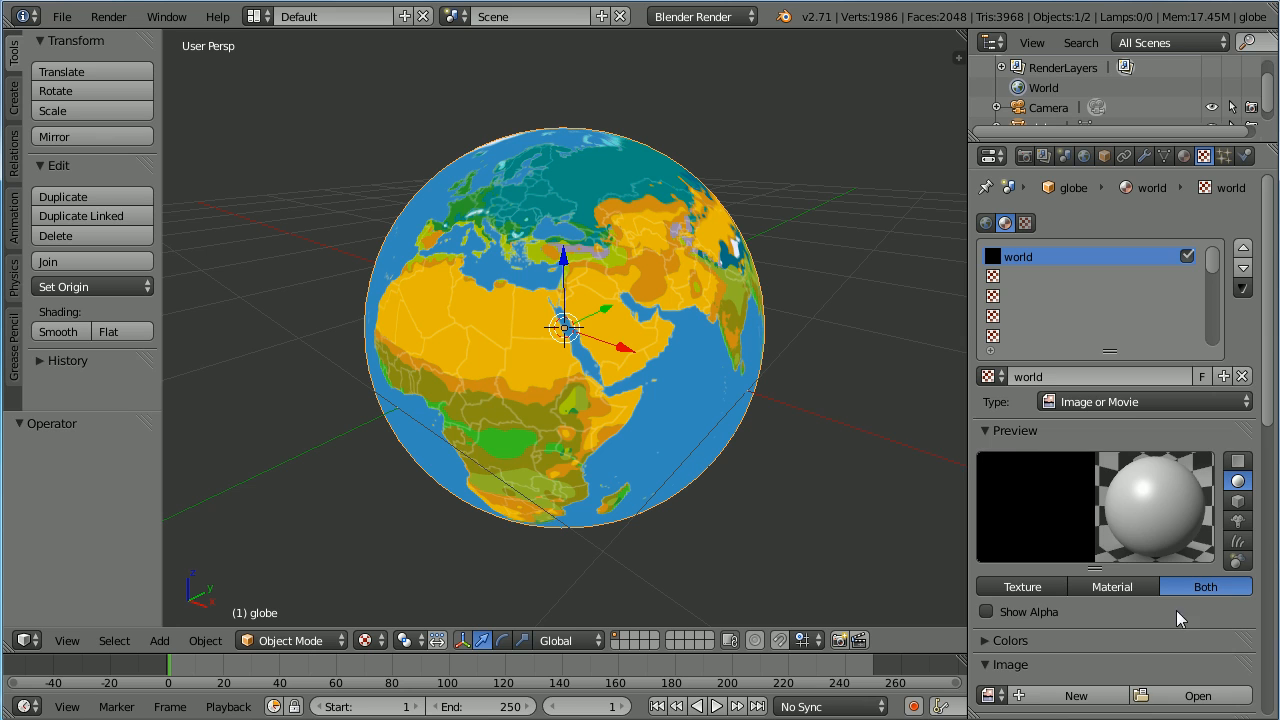
pyautogui.click(990, 696)
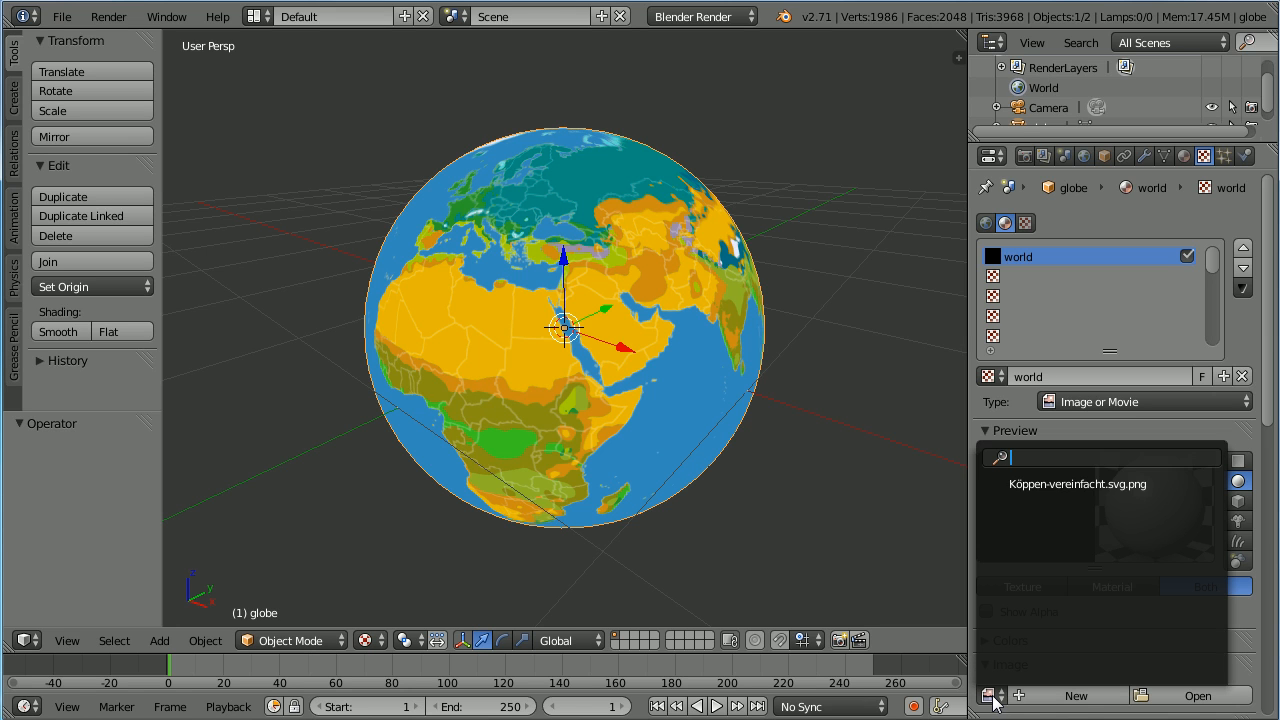
pyautogui.click(1106, 486)
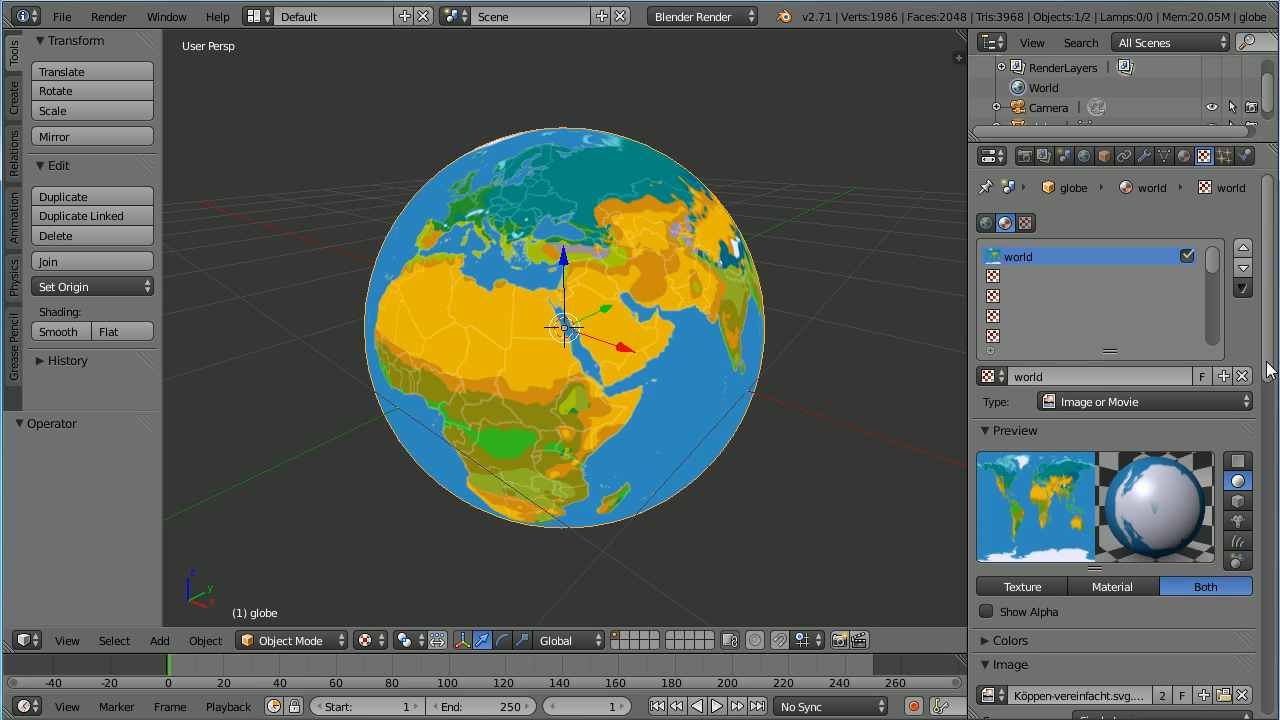
# Set the world texture's mapping coordinates to UV and pack its map image into the blend file.
pyautogui.scroll(-9, 1266, 370)
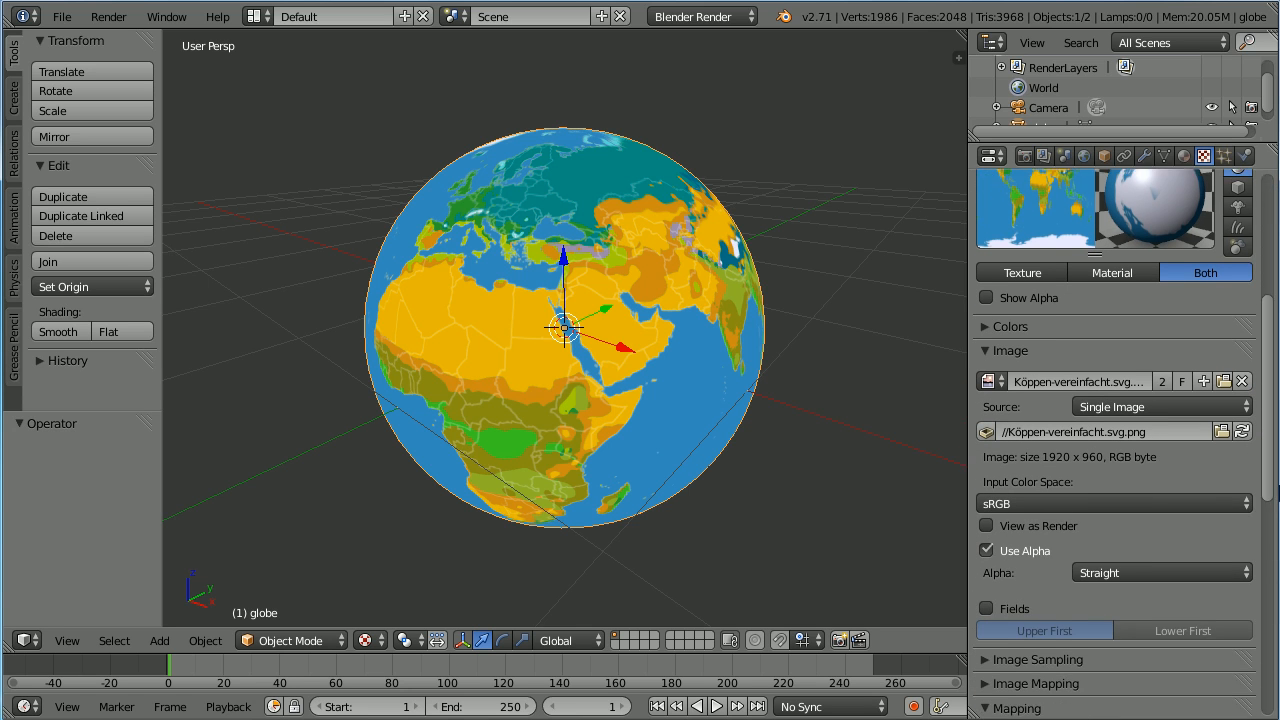
pyautogui.scroll(-2, 1125, 640)
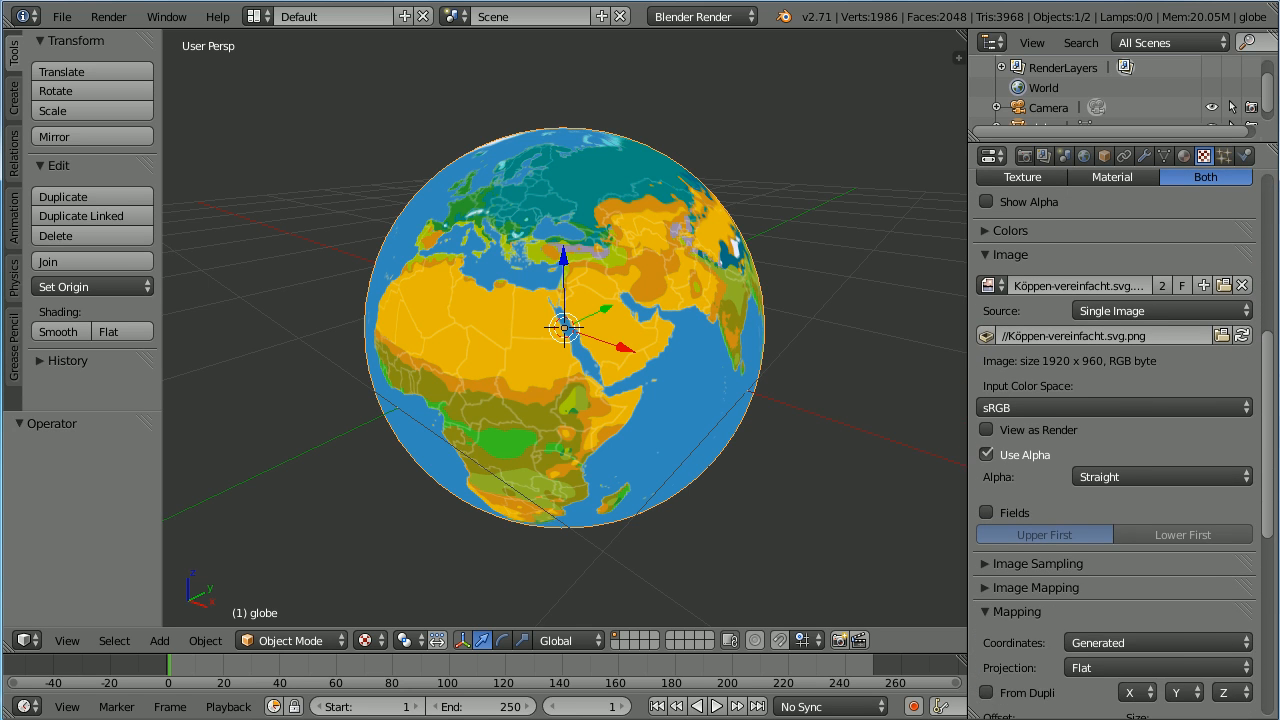
pyautogui.click(1118, 641)
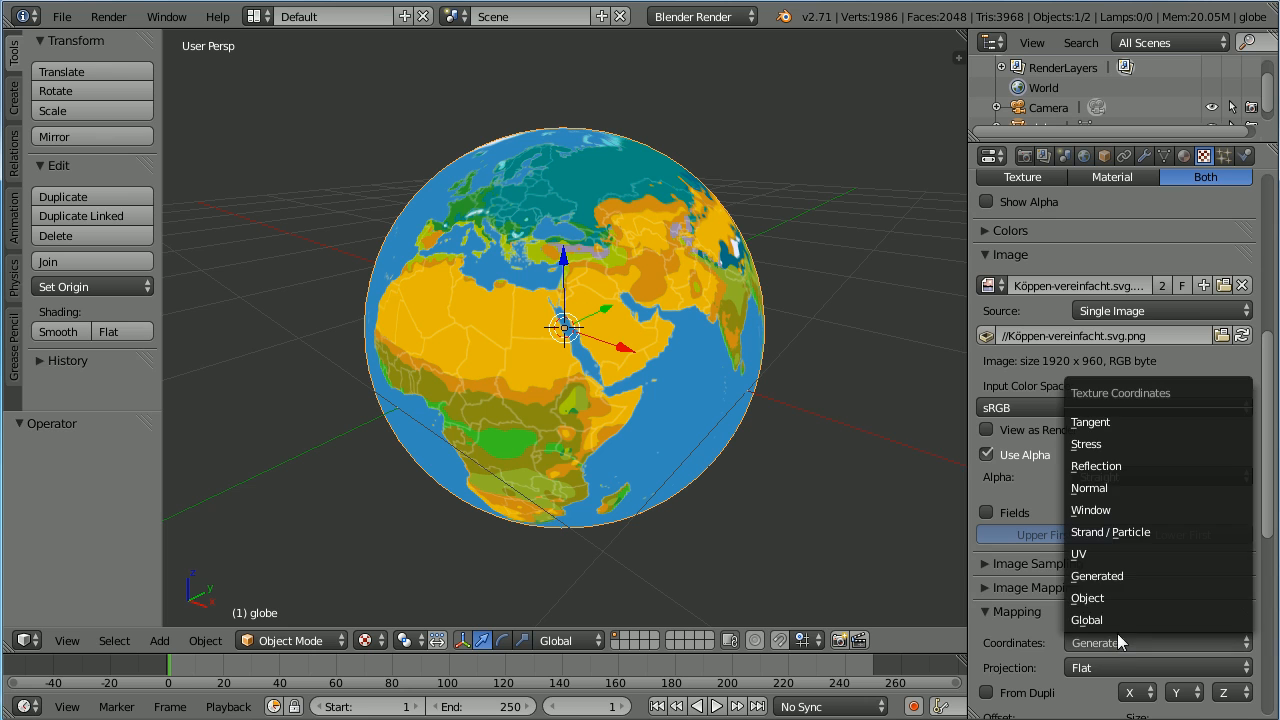
pyautogui.click(1184, 551)
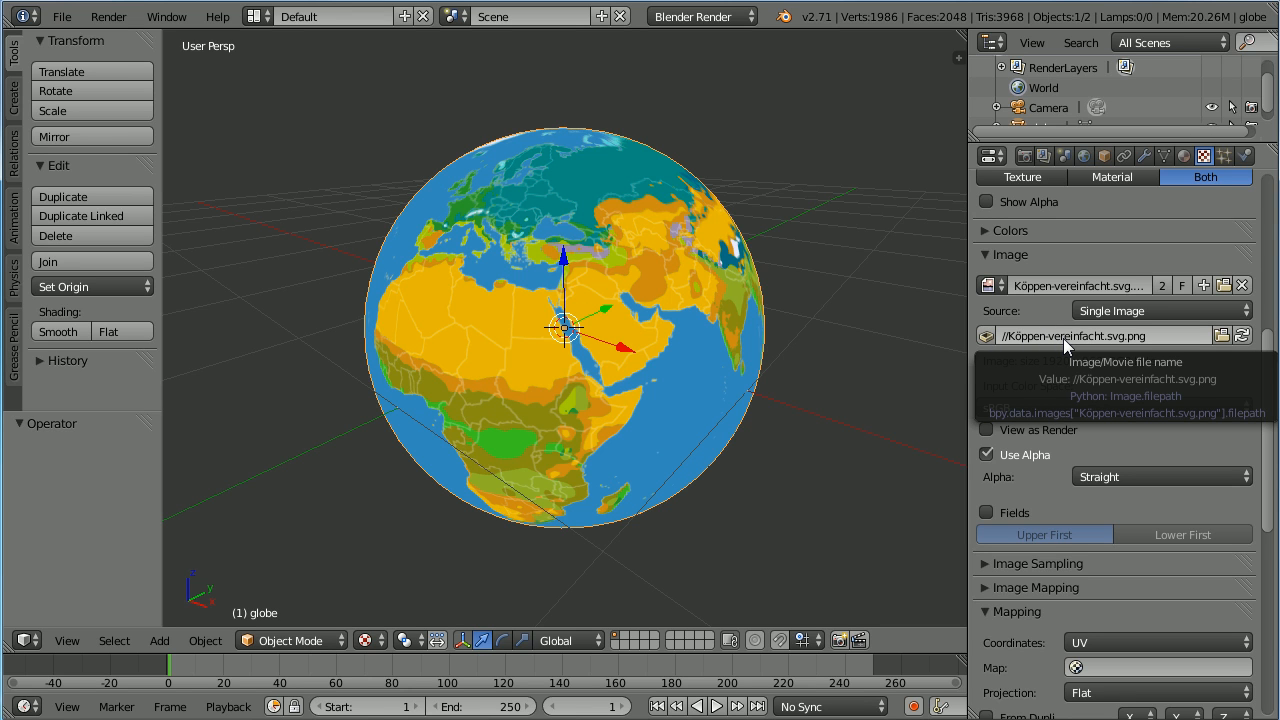
pyautogui.click(986, 337)
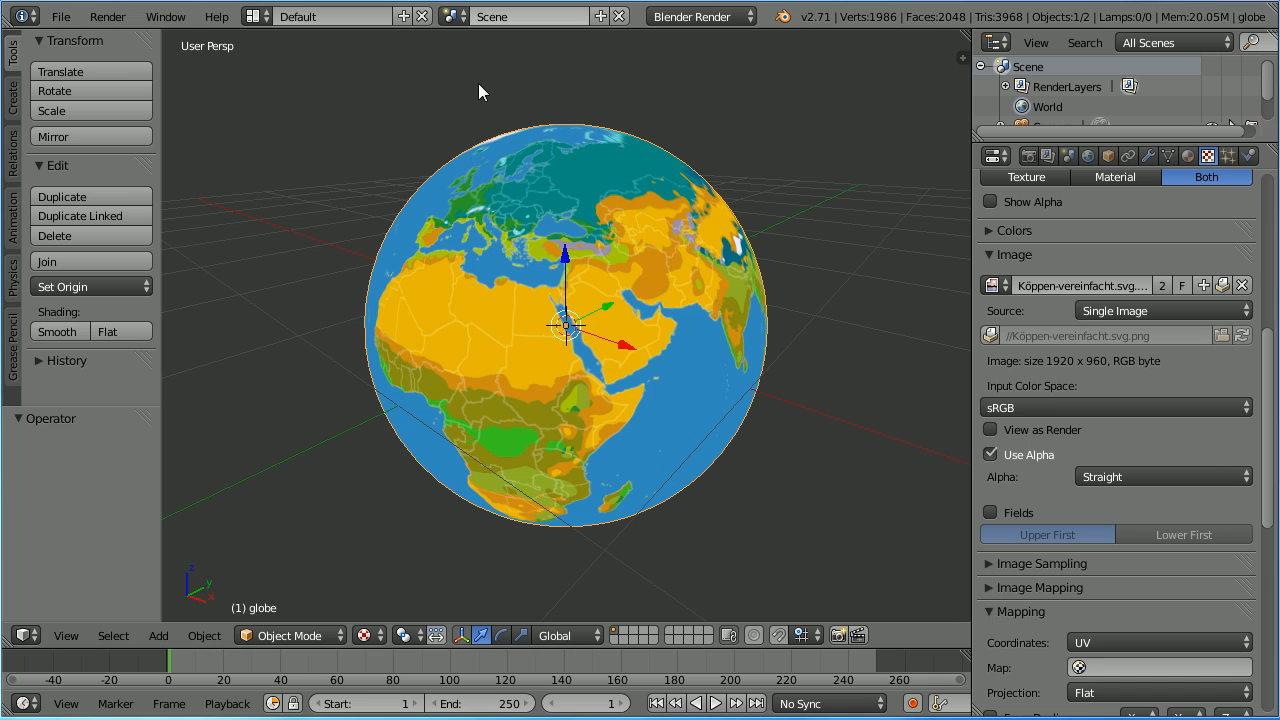
pyautogui.moveTo(304, 323); pyautogui.dragTo(586, 333, button='middle')
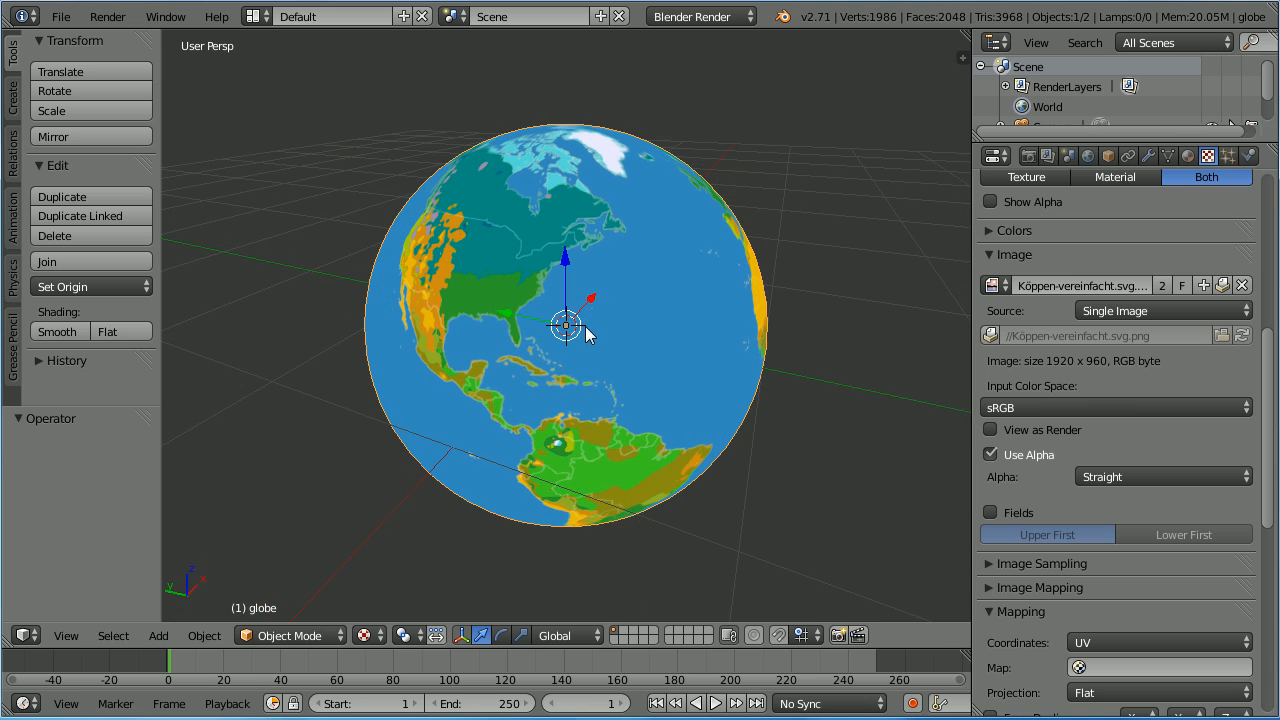